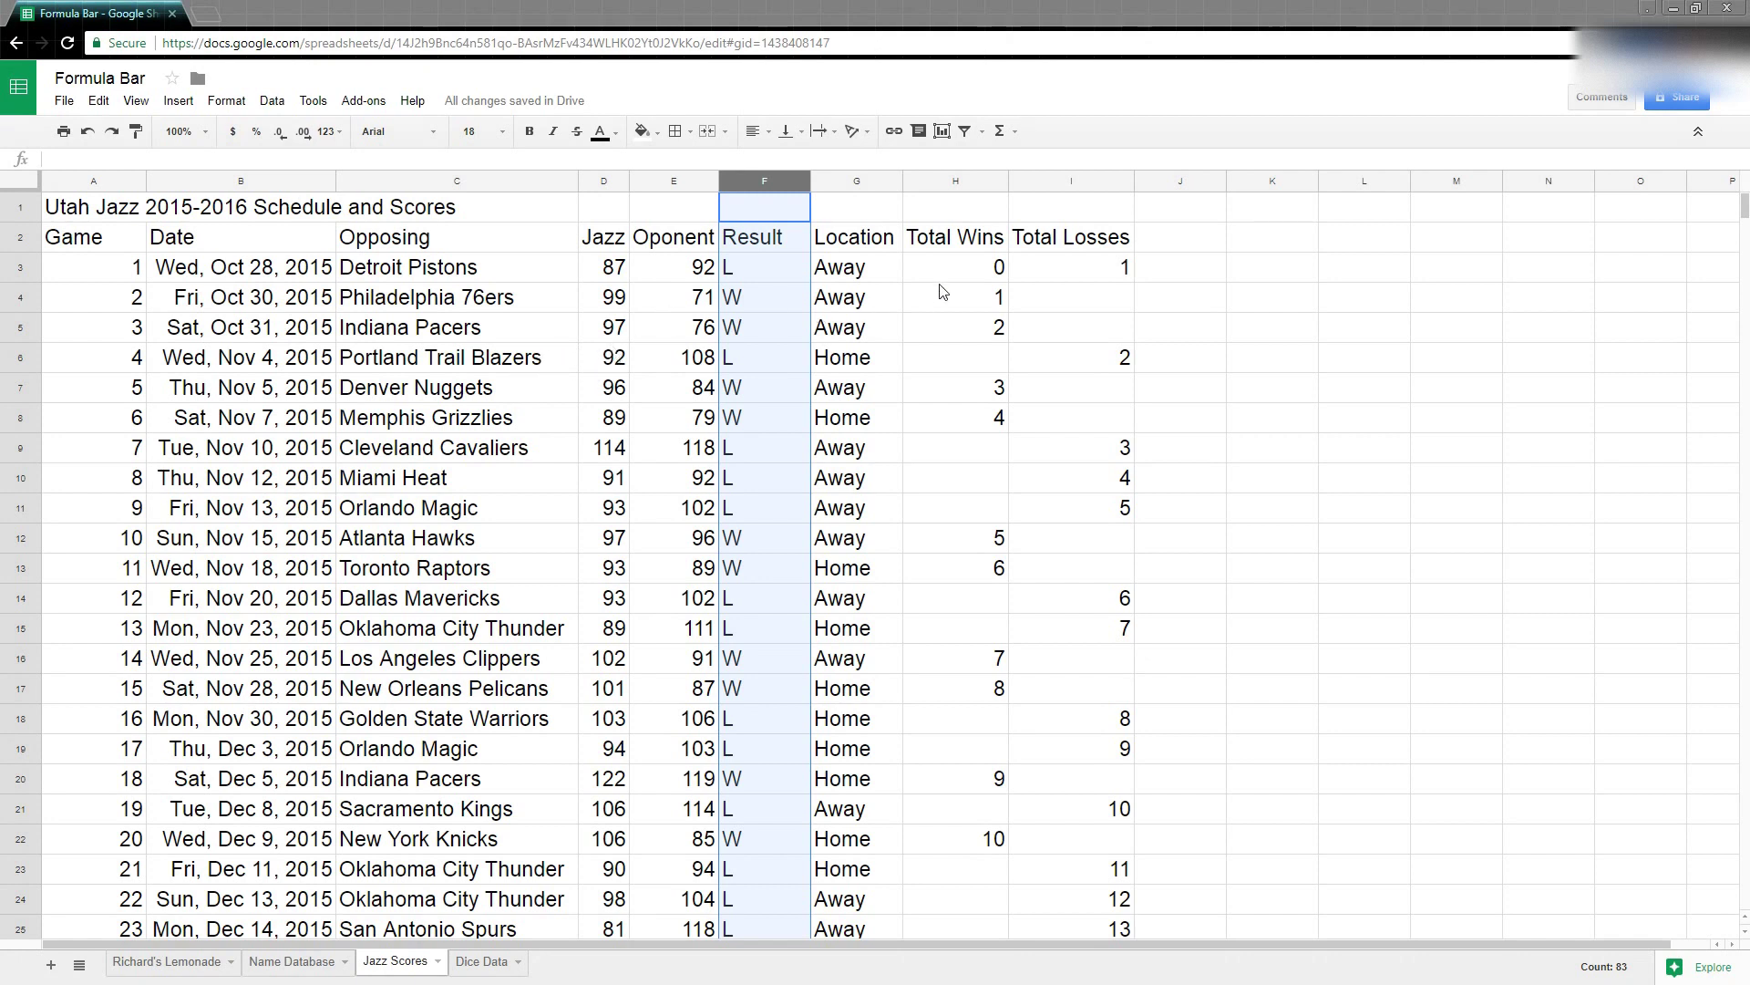
Step: Inspect the Total Wins formulas from H3 down to H16 and their ranges
left_click(968, 267)
key("Down")
key("Down")
key("Down")
key("Down")
key("Down")
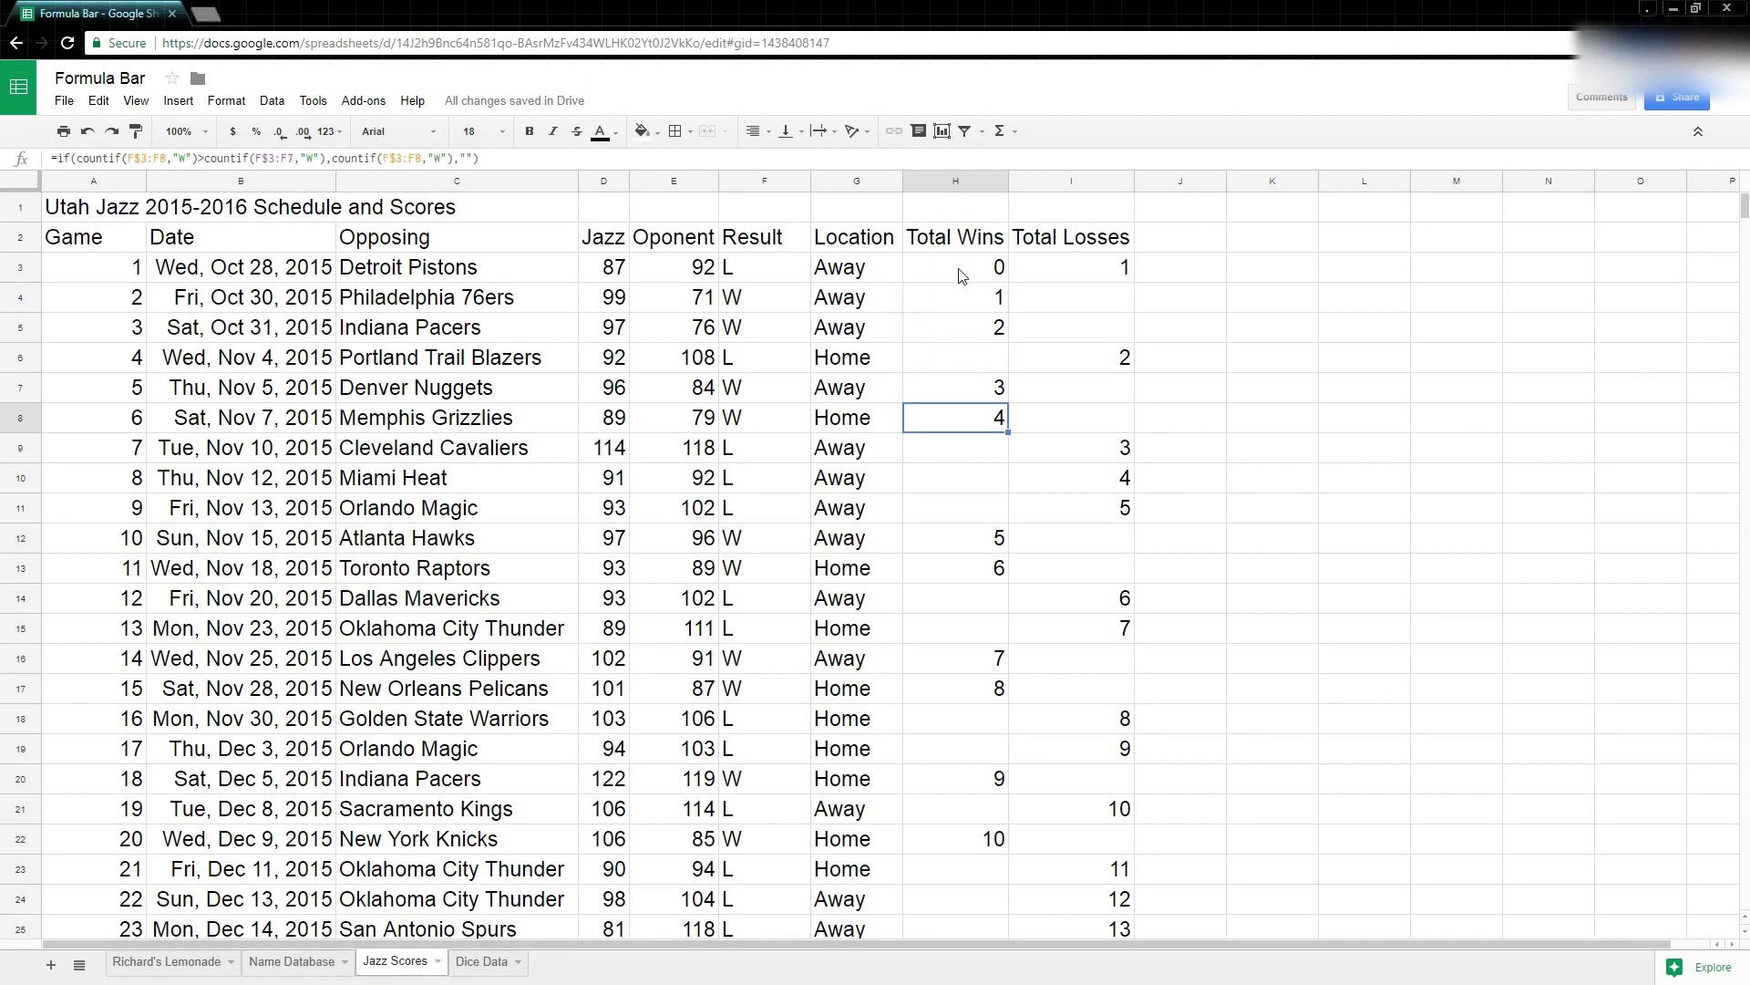
key("Down")
key("Down")
key("Down")
key("Down")
key("Down")
key("Down")
key("Down")
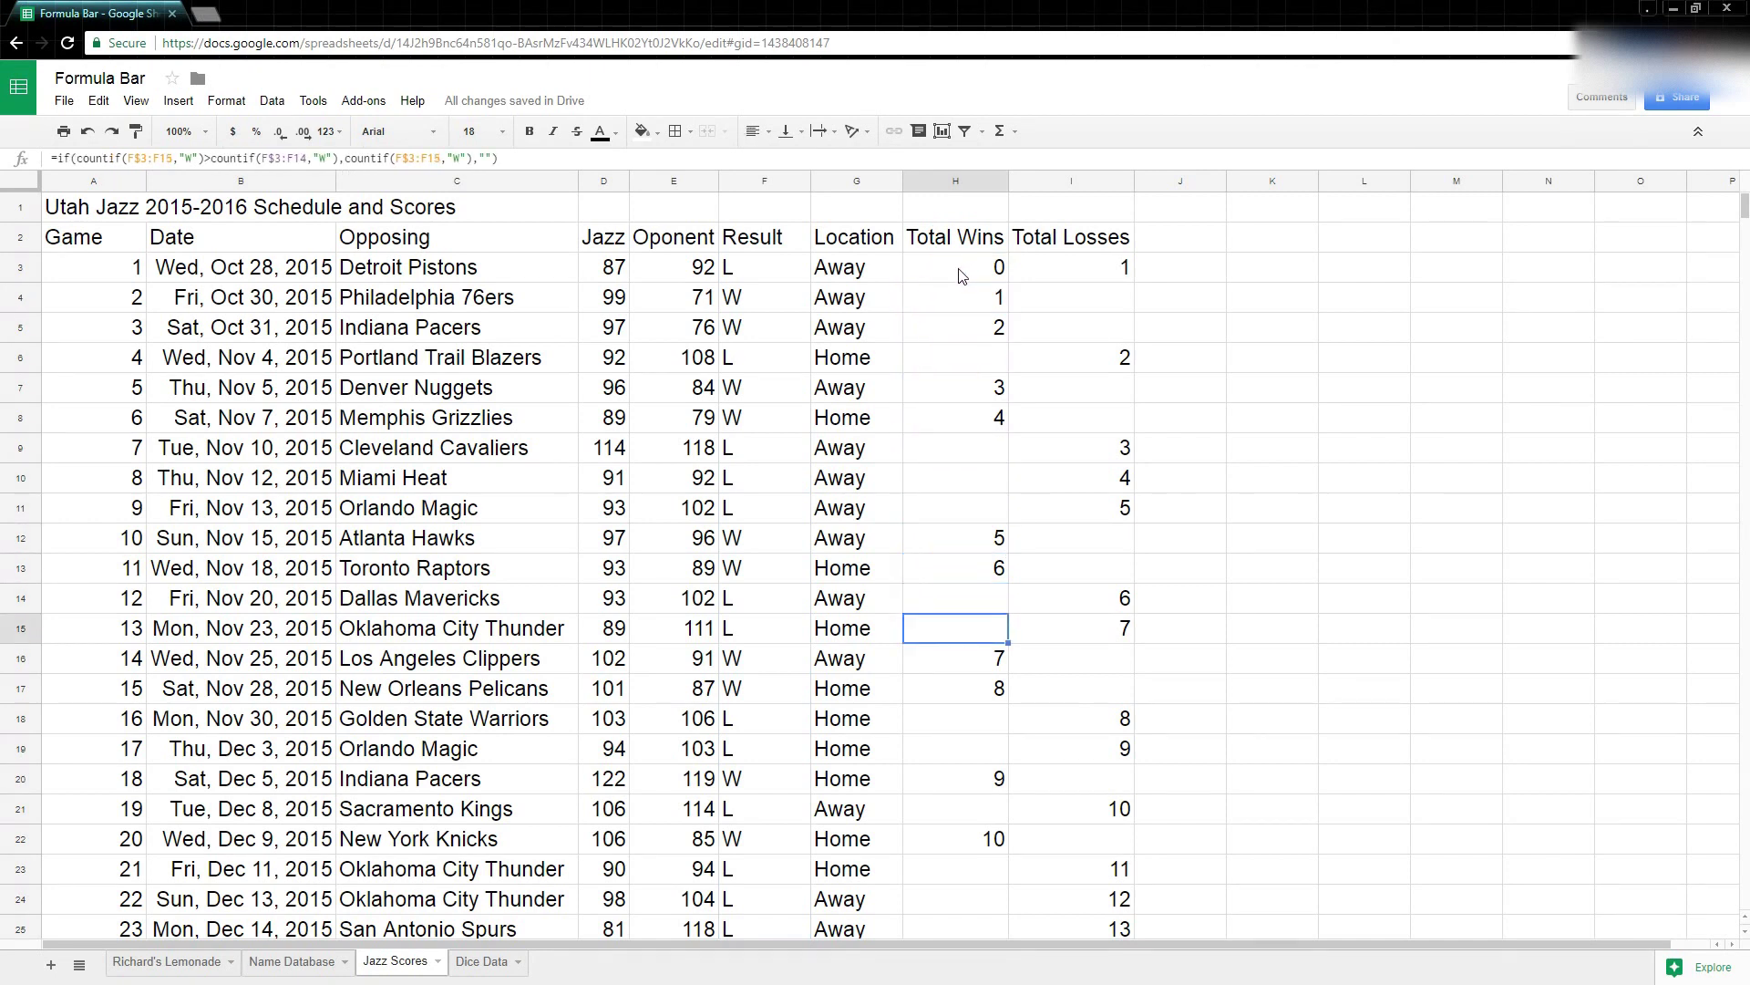
key("Down")
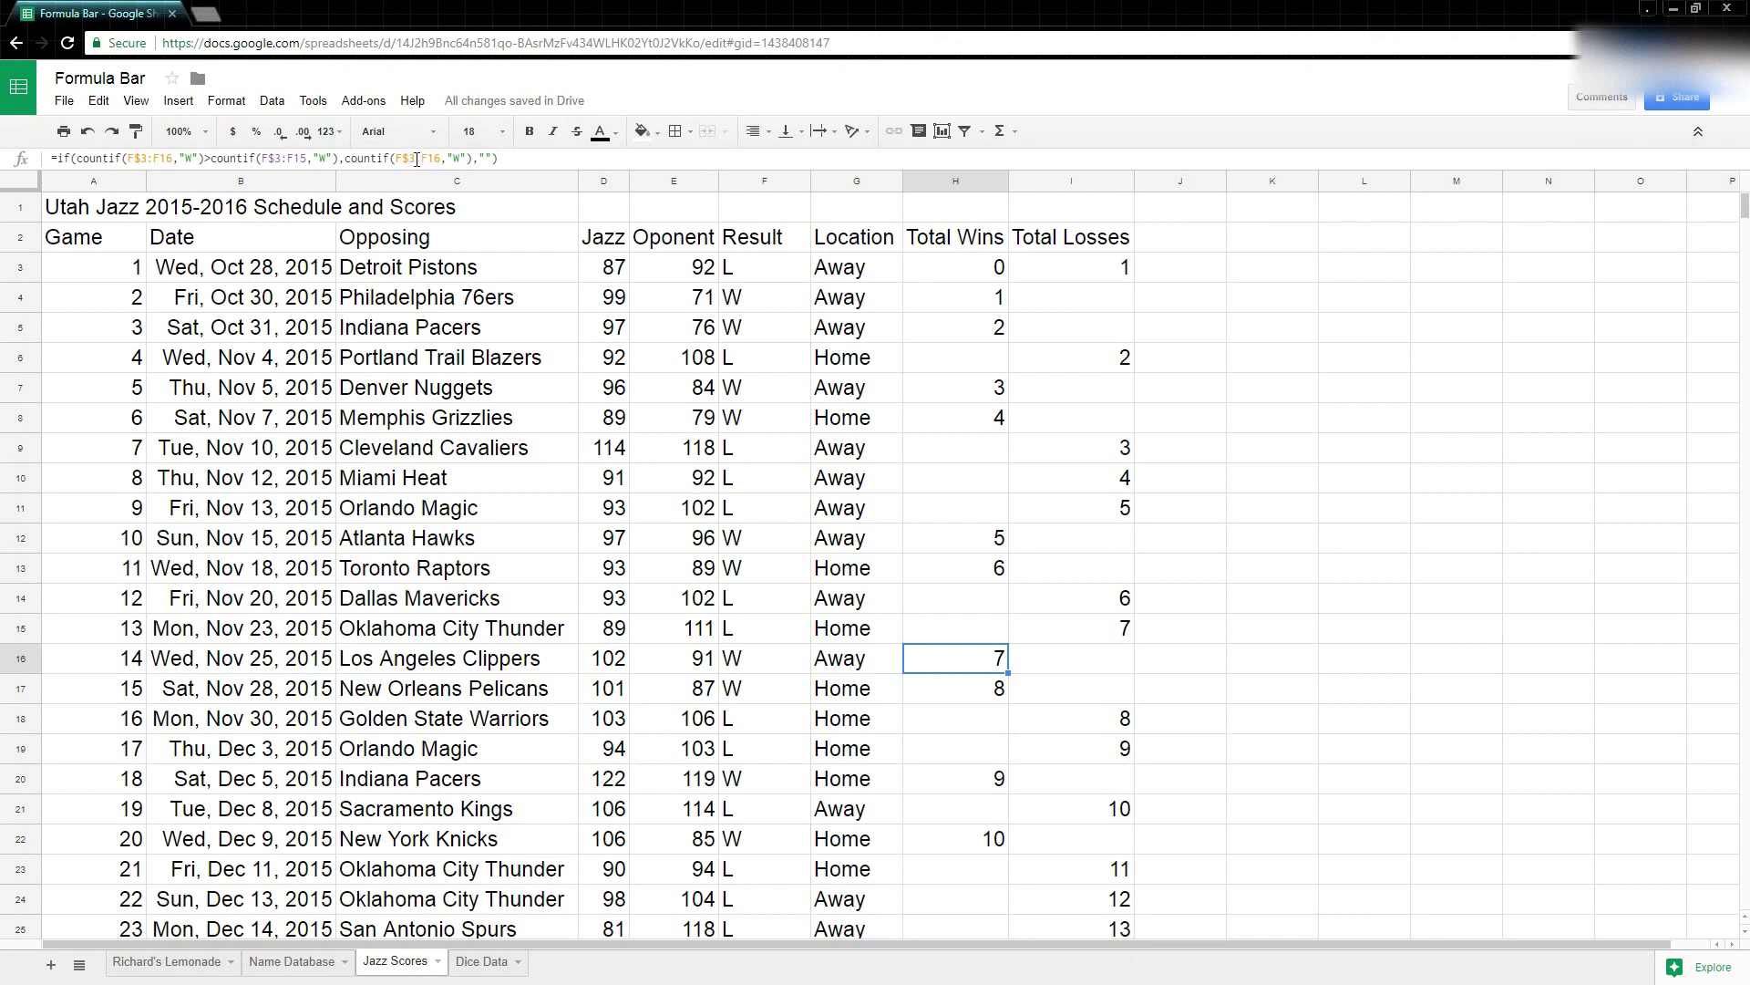
left_click(417, 160)
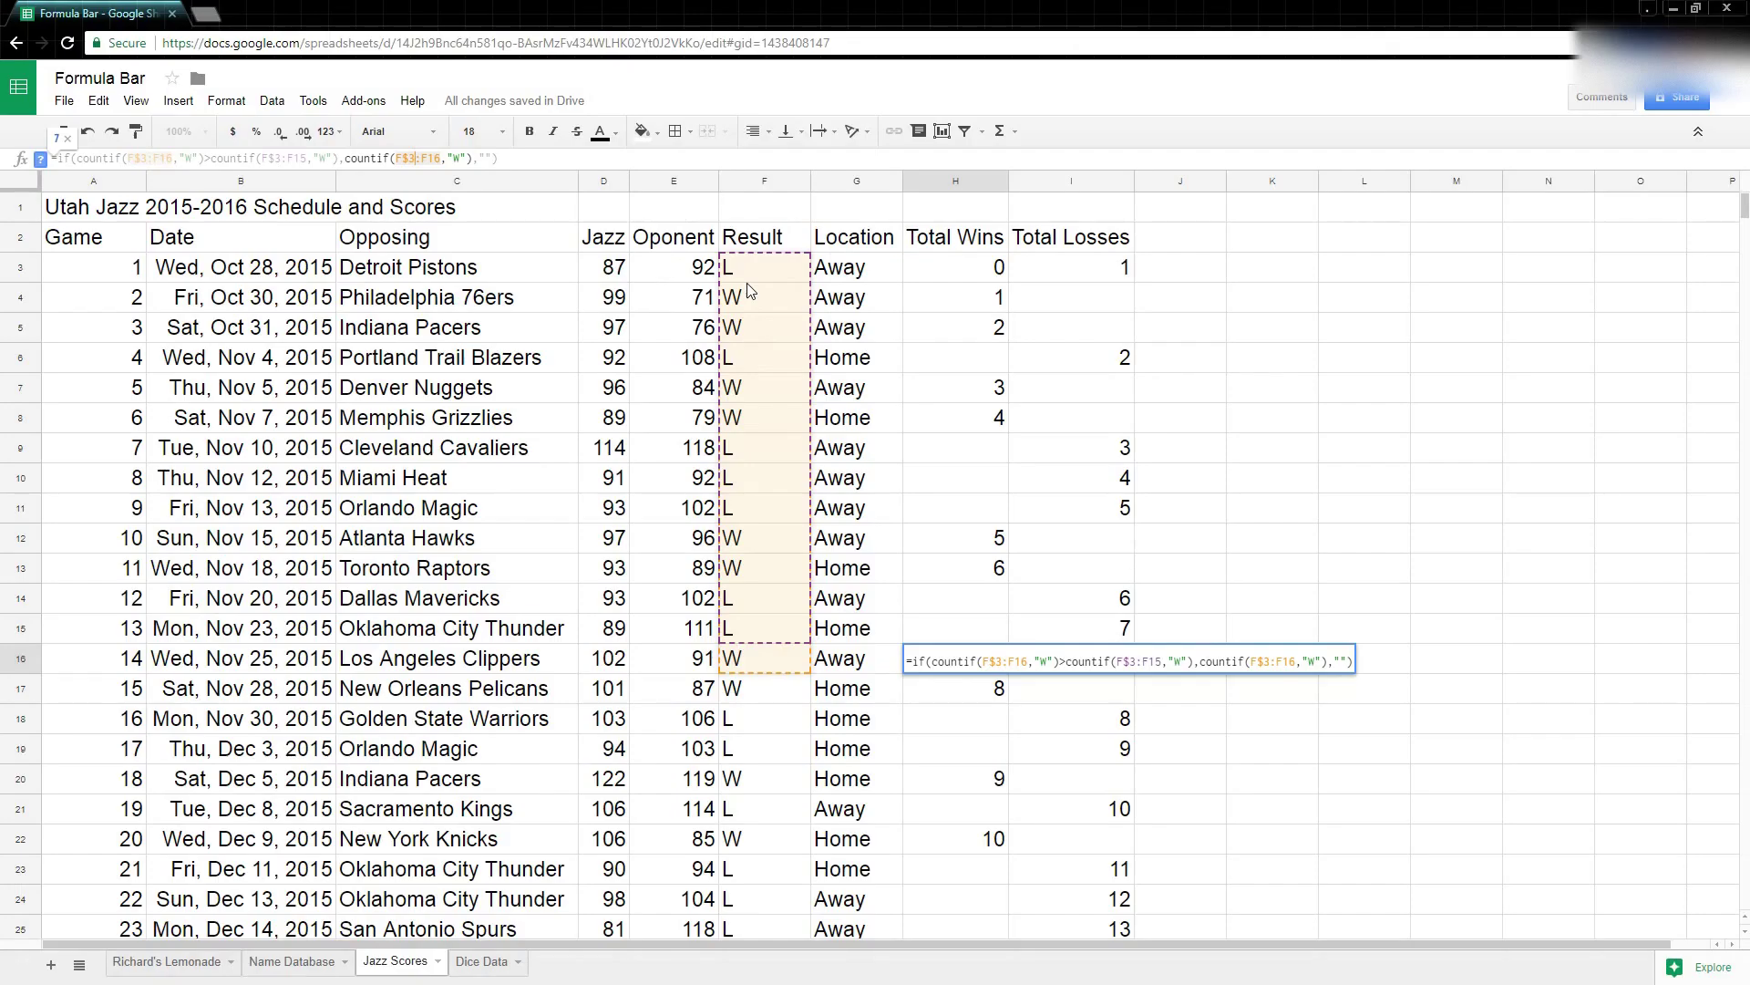
Step: Clear game results down column F from F3 to watch totals update, then undo to restore them
left_click(762, 272)
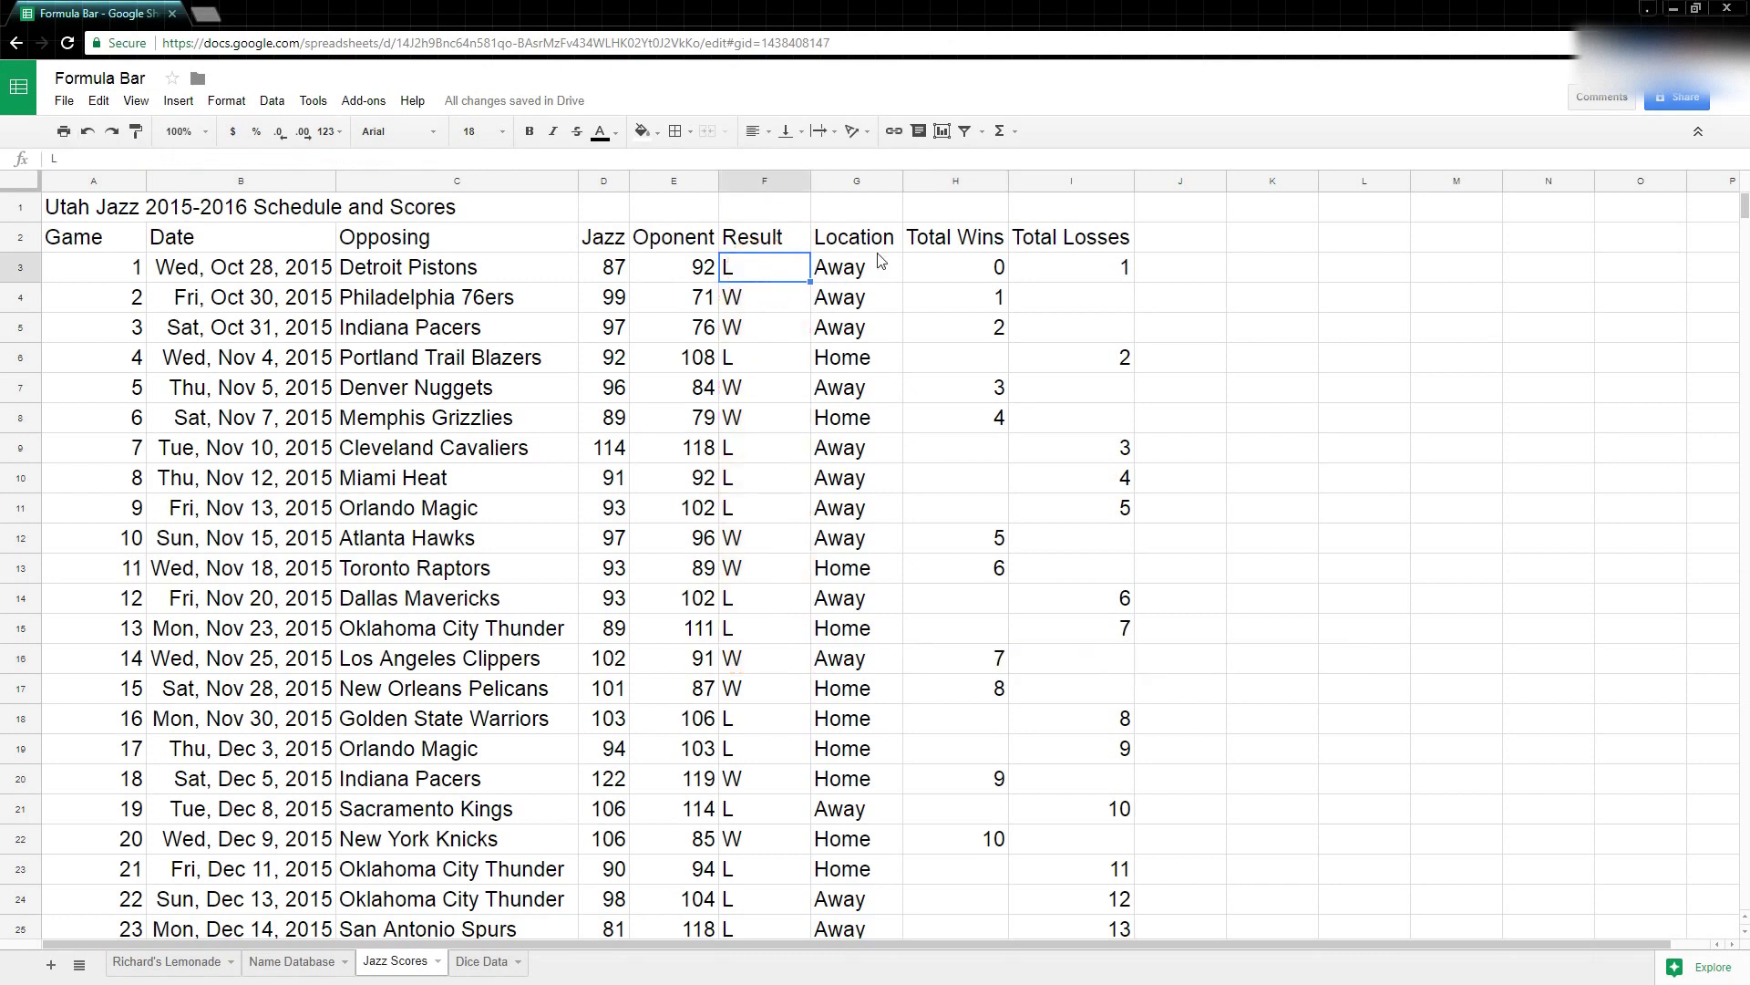
key("Delete")
key("Down")
key("Delete")
key("Down")
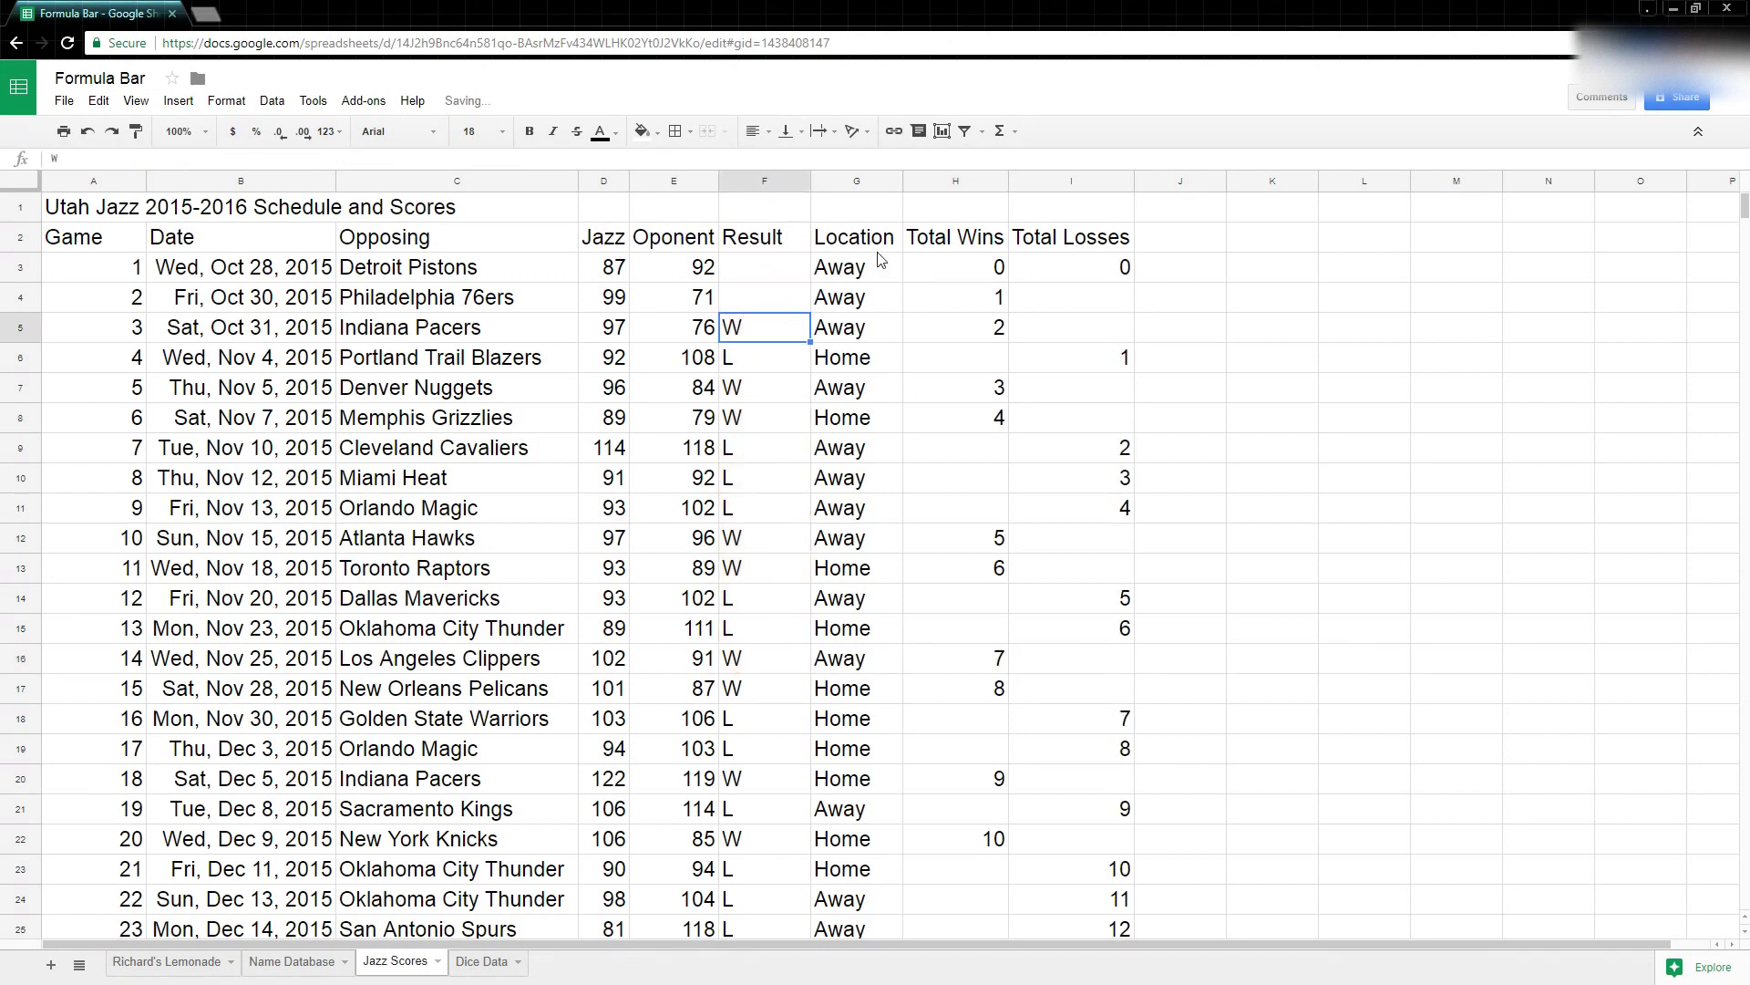
key("Delete")
key("Down")
key("Down")
key("Delete")
key("Down")
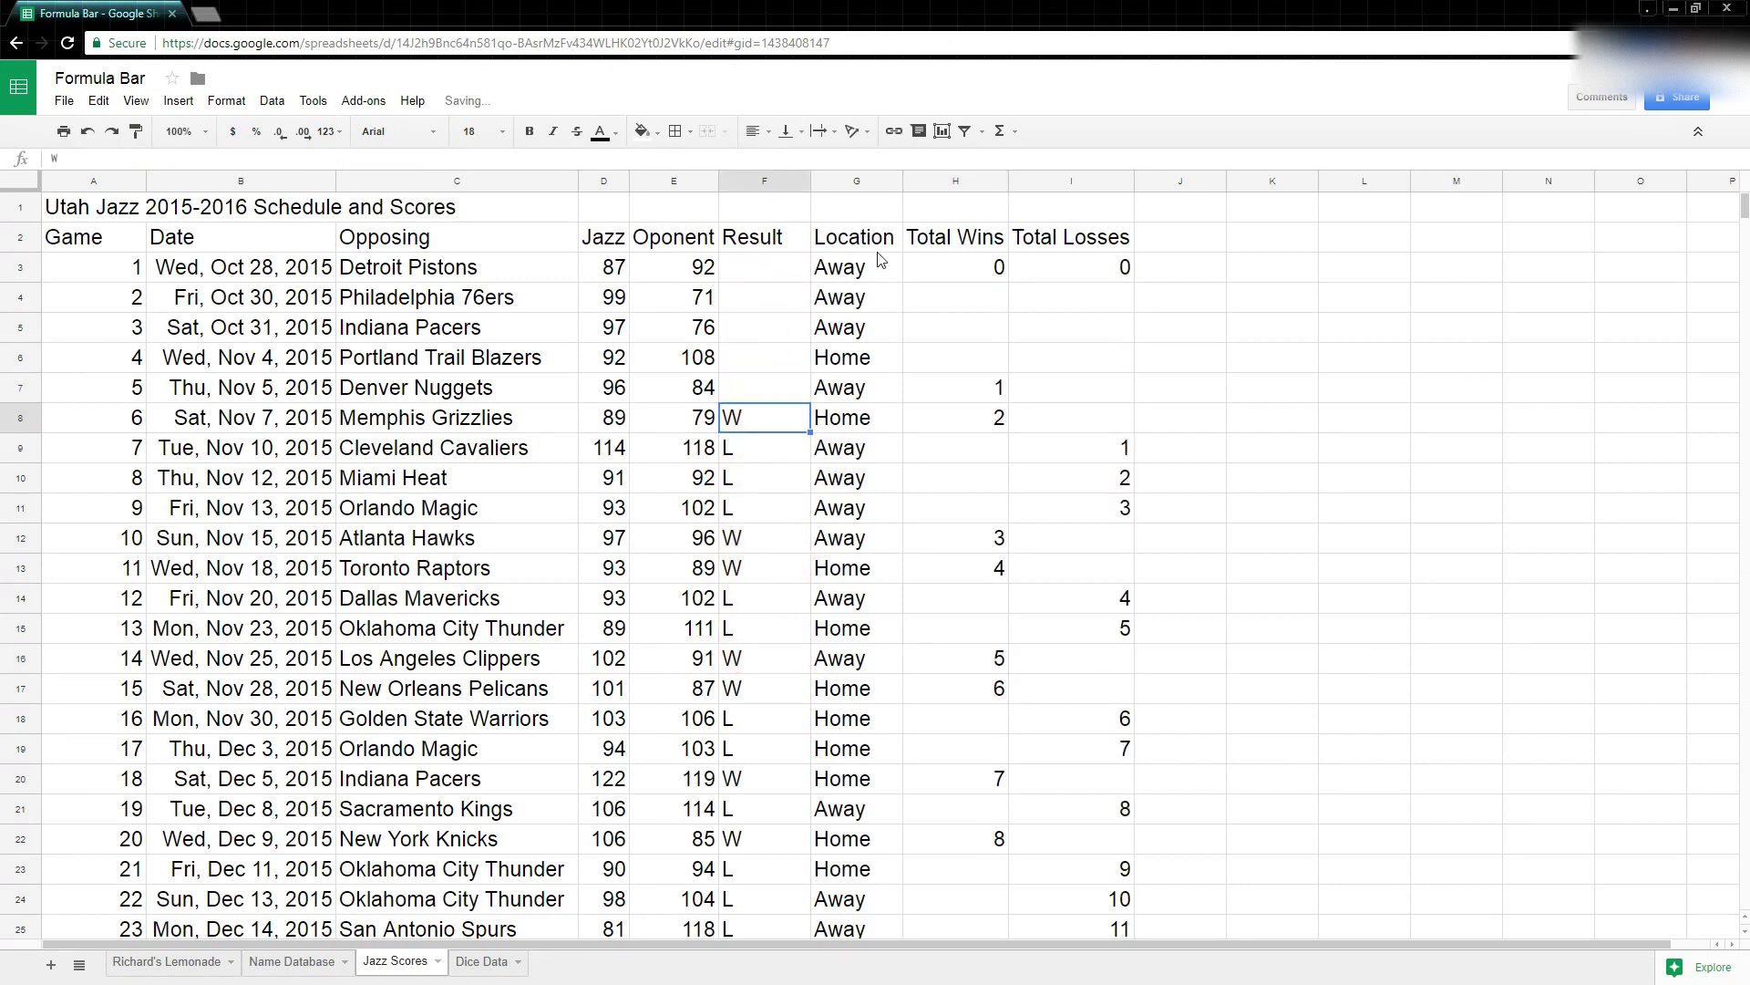
key("Delete")
key("Down")
key("Delete")
key("Down")
key("Delete")
key("Down")
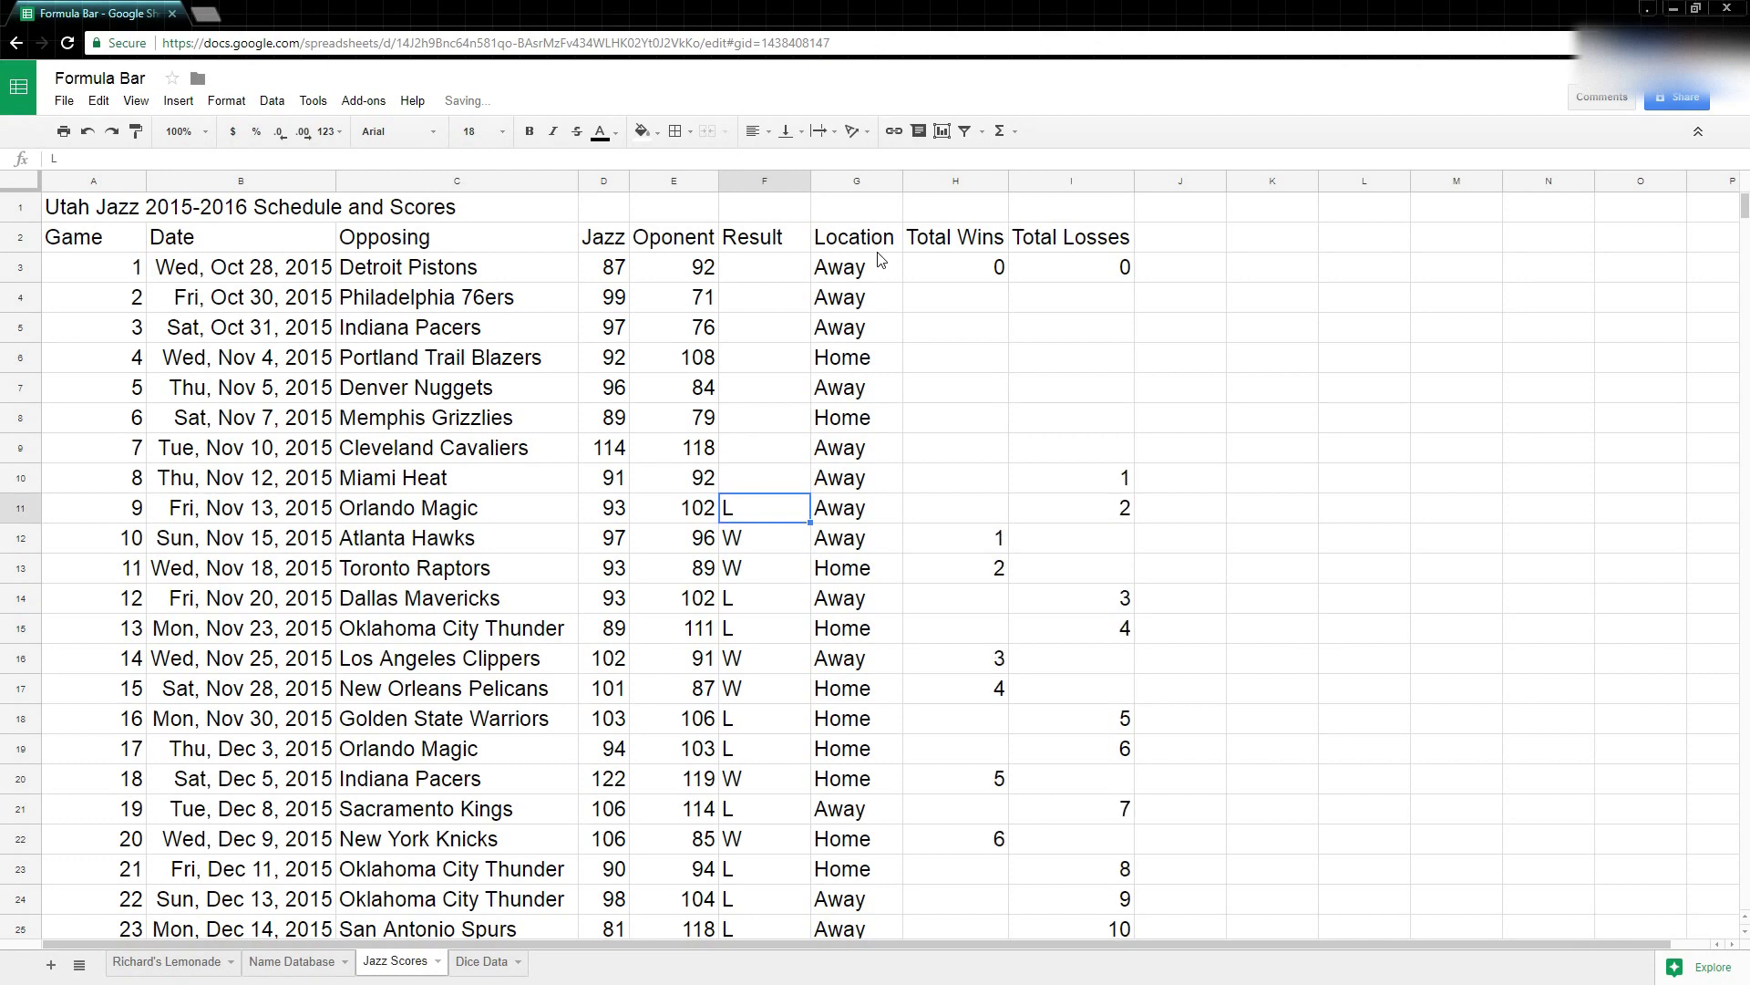
key("Delete")
key("Down")
key("Delete")
key("Down")
key("Delete")
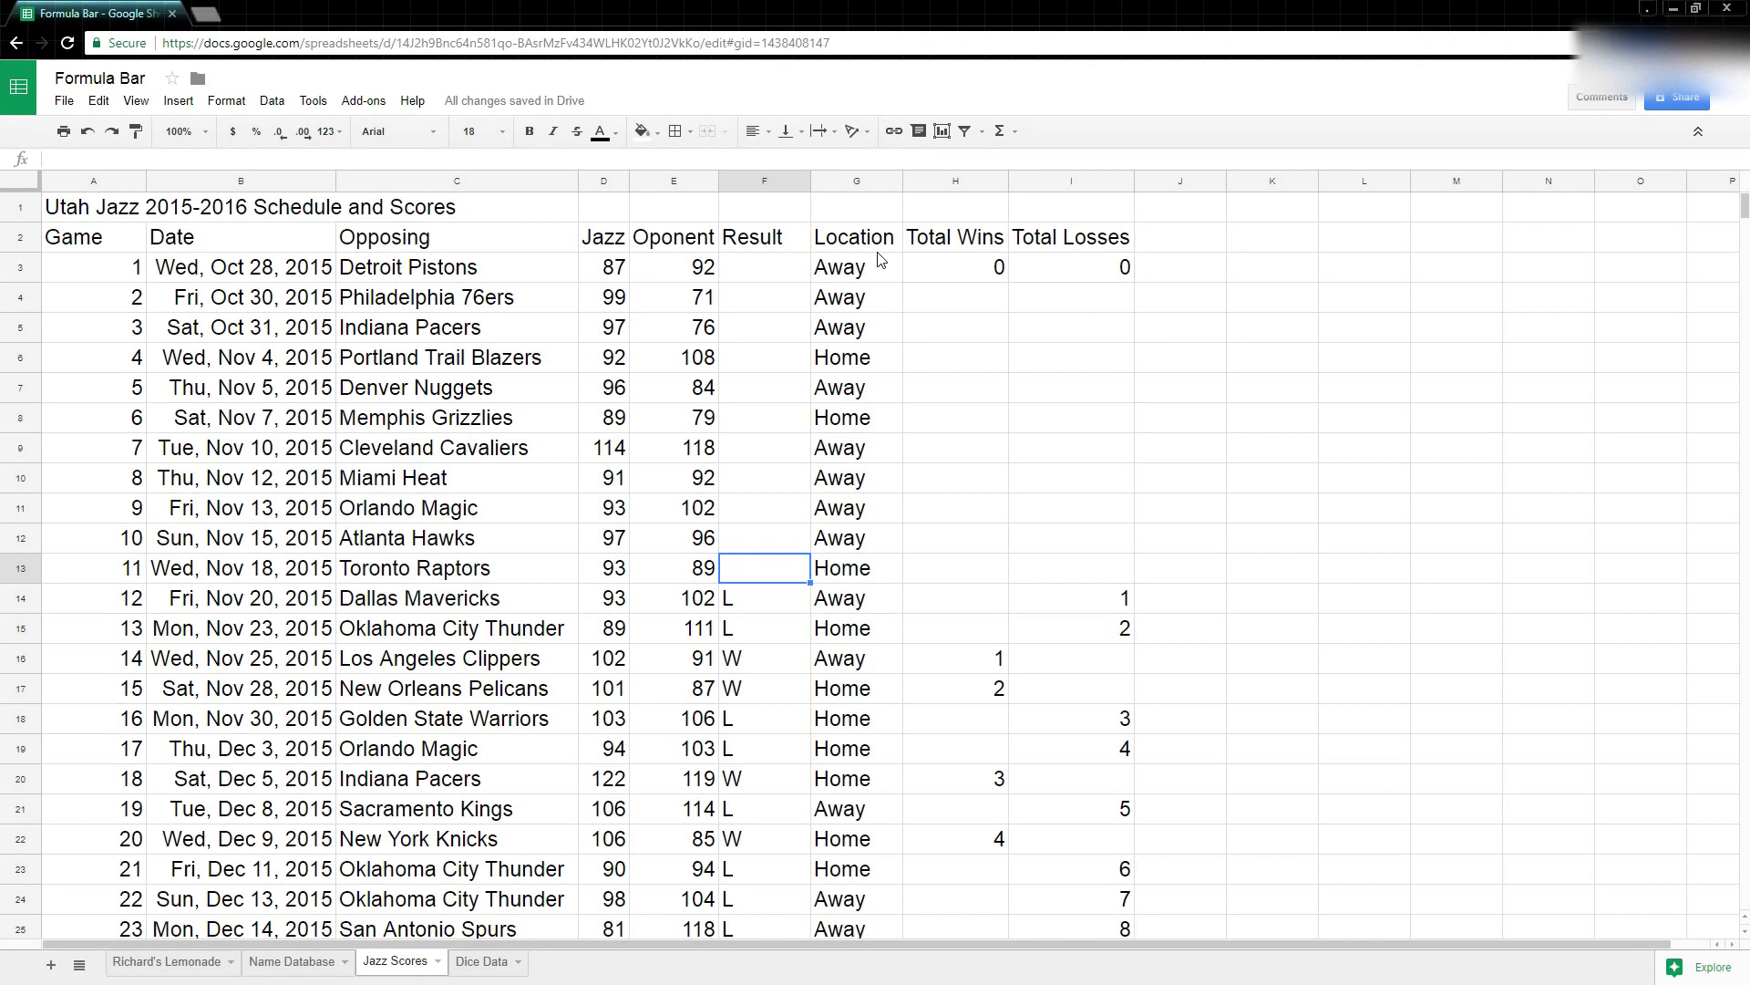
key("ctrl+z")
key("ctrl+z")
key("ctrl+z")
key("ctrl+z")
key("ctrl+z")
key("ctrl+z")
key("ctrl+z")
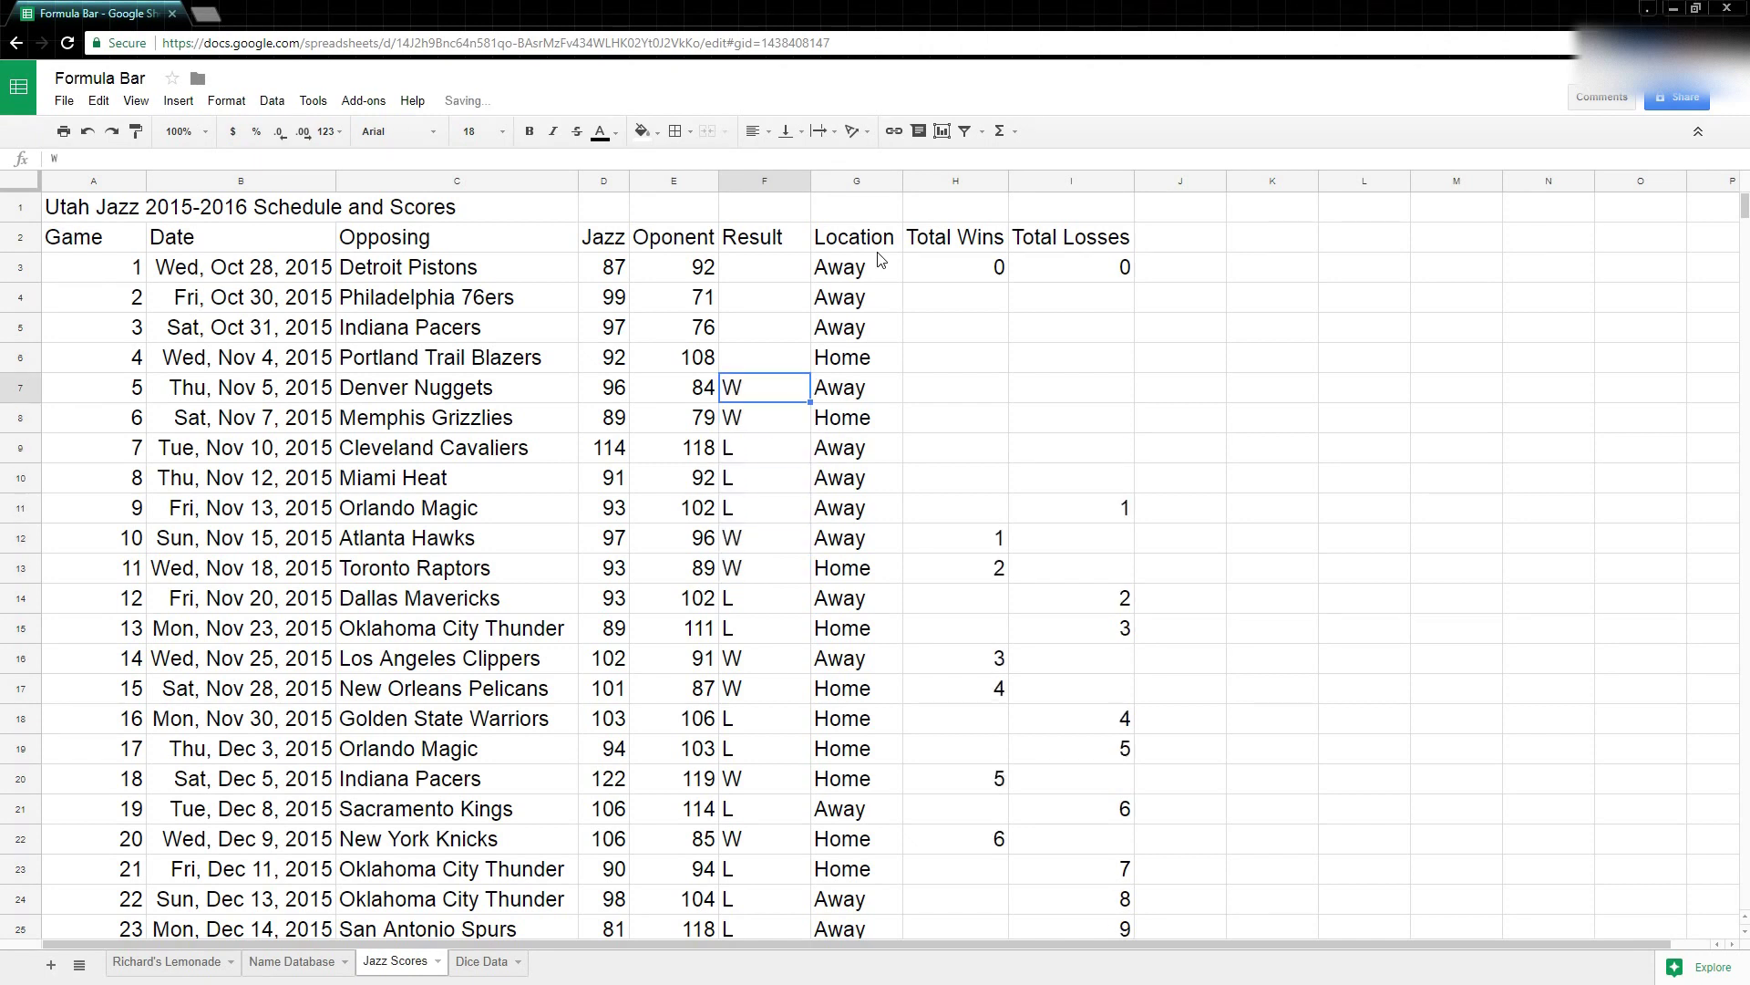
key("ctrl+z")
key("ctrl+z")
key("ctrl+z")
key("ctrl+z")
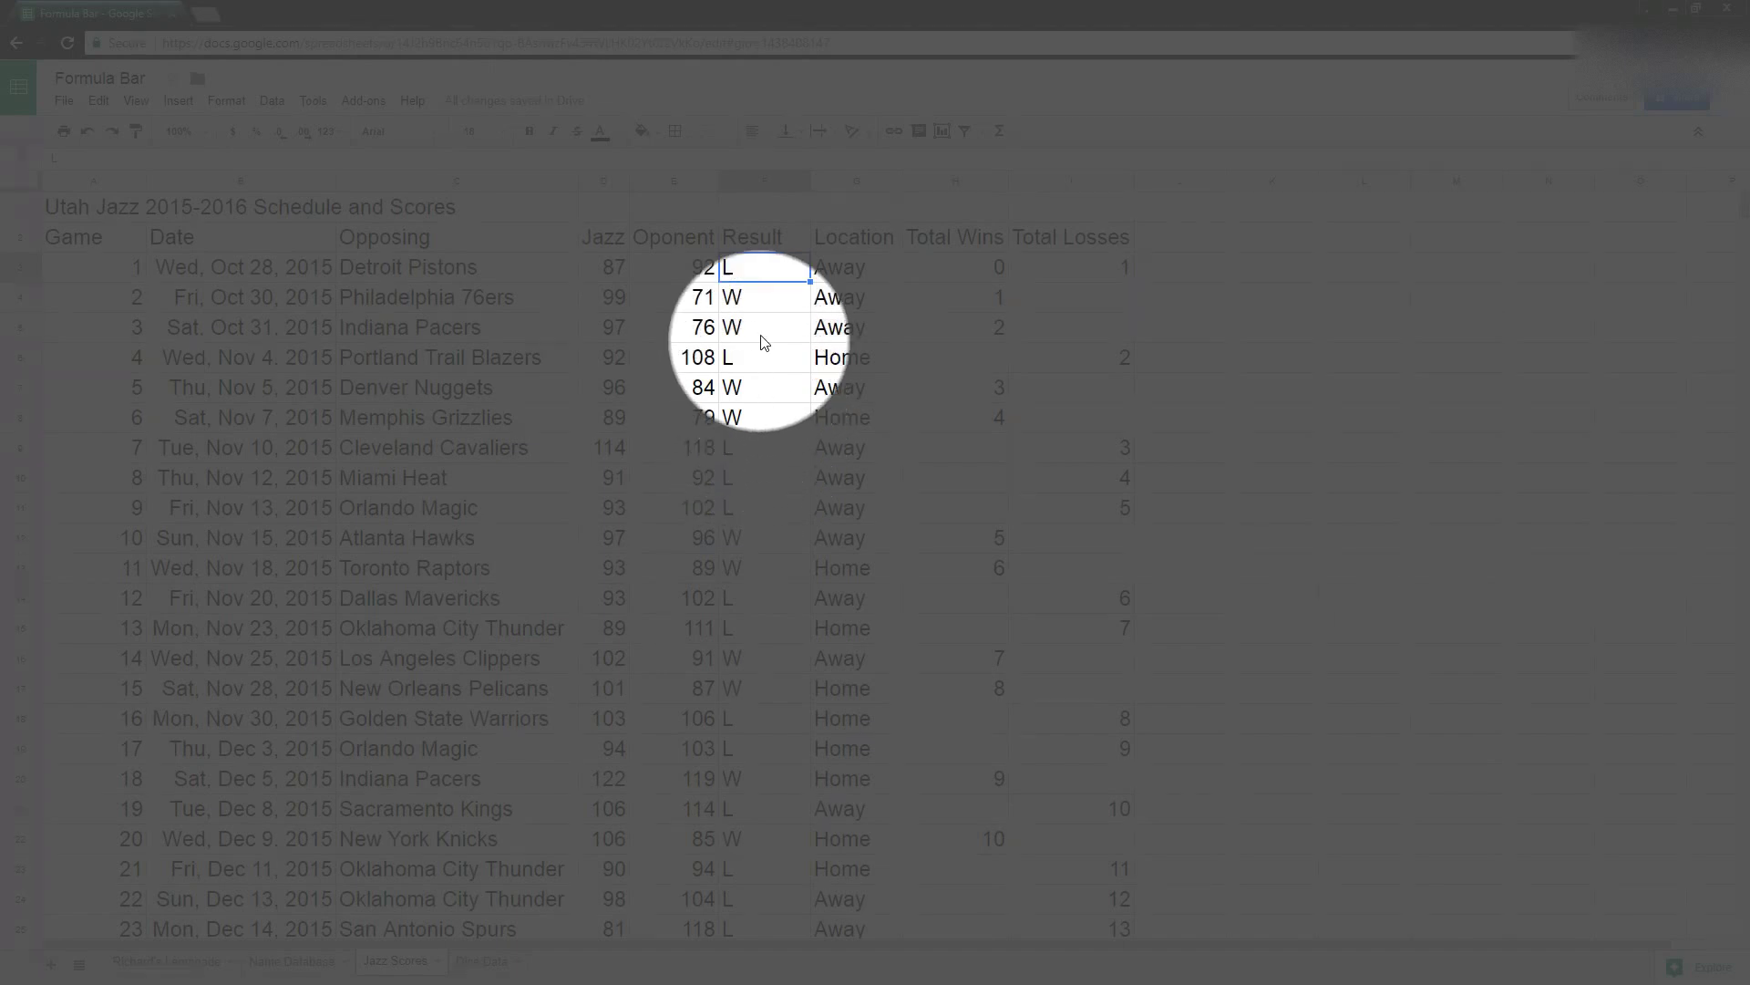
Step: Hide Result column F and check the Total Wins formula in H3
left_click(766, 187)
right_click(766, 187)
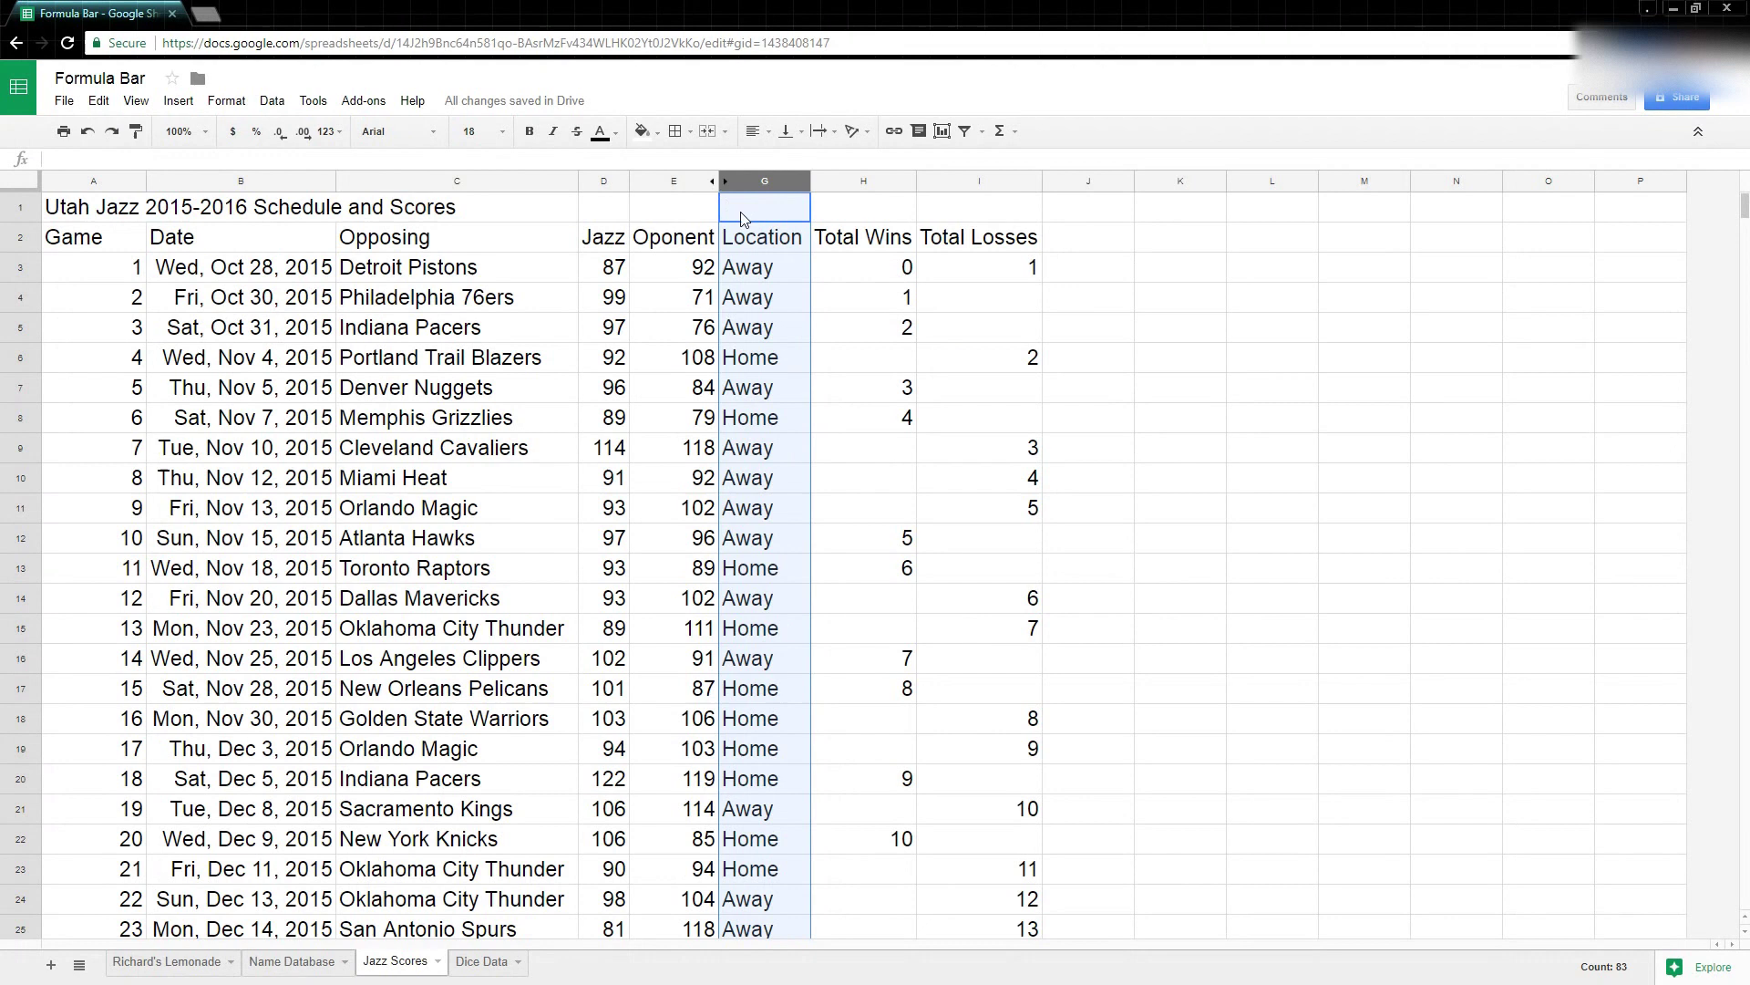
left_click(840, 274)
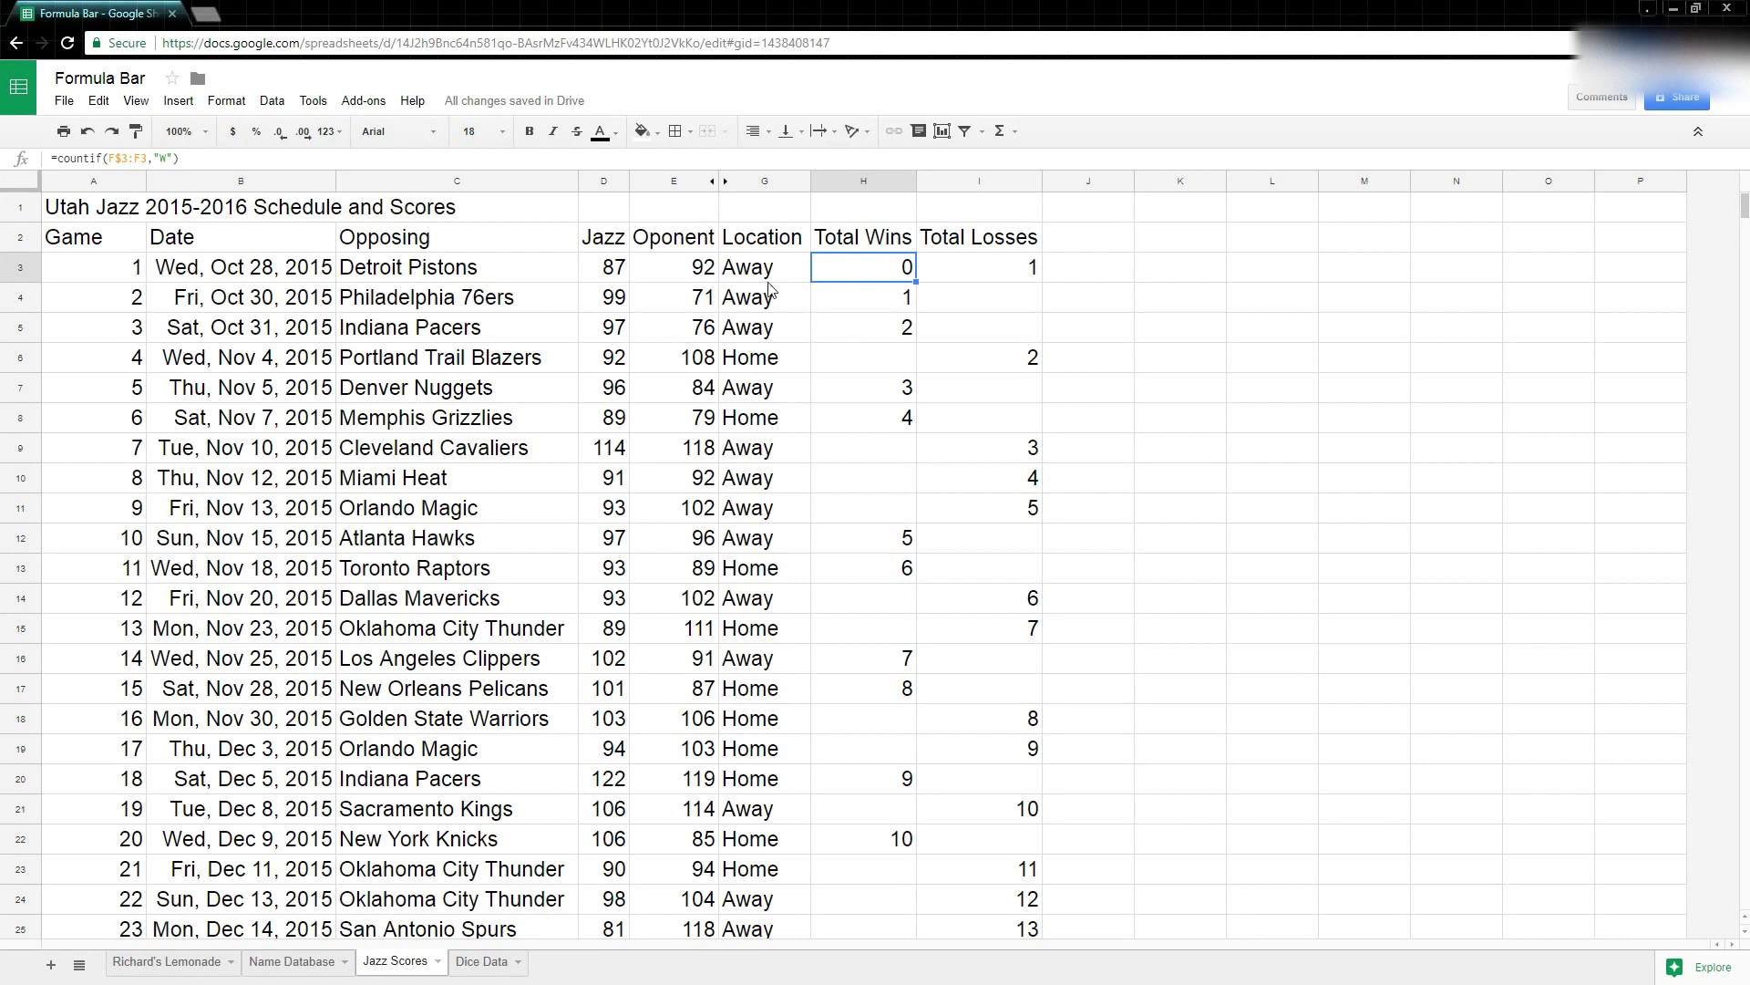
Step: Select columns E through G and unhide Result column F between them
left_click(746, 187)
left_click(702, 187, "shift")
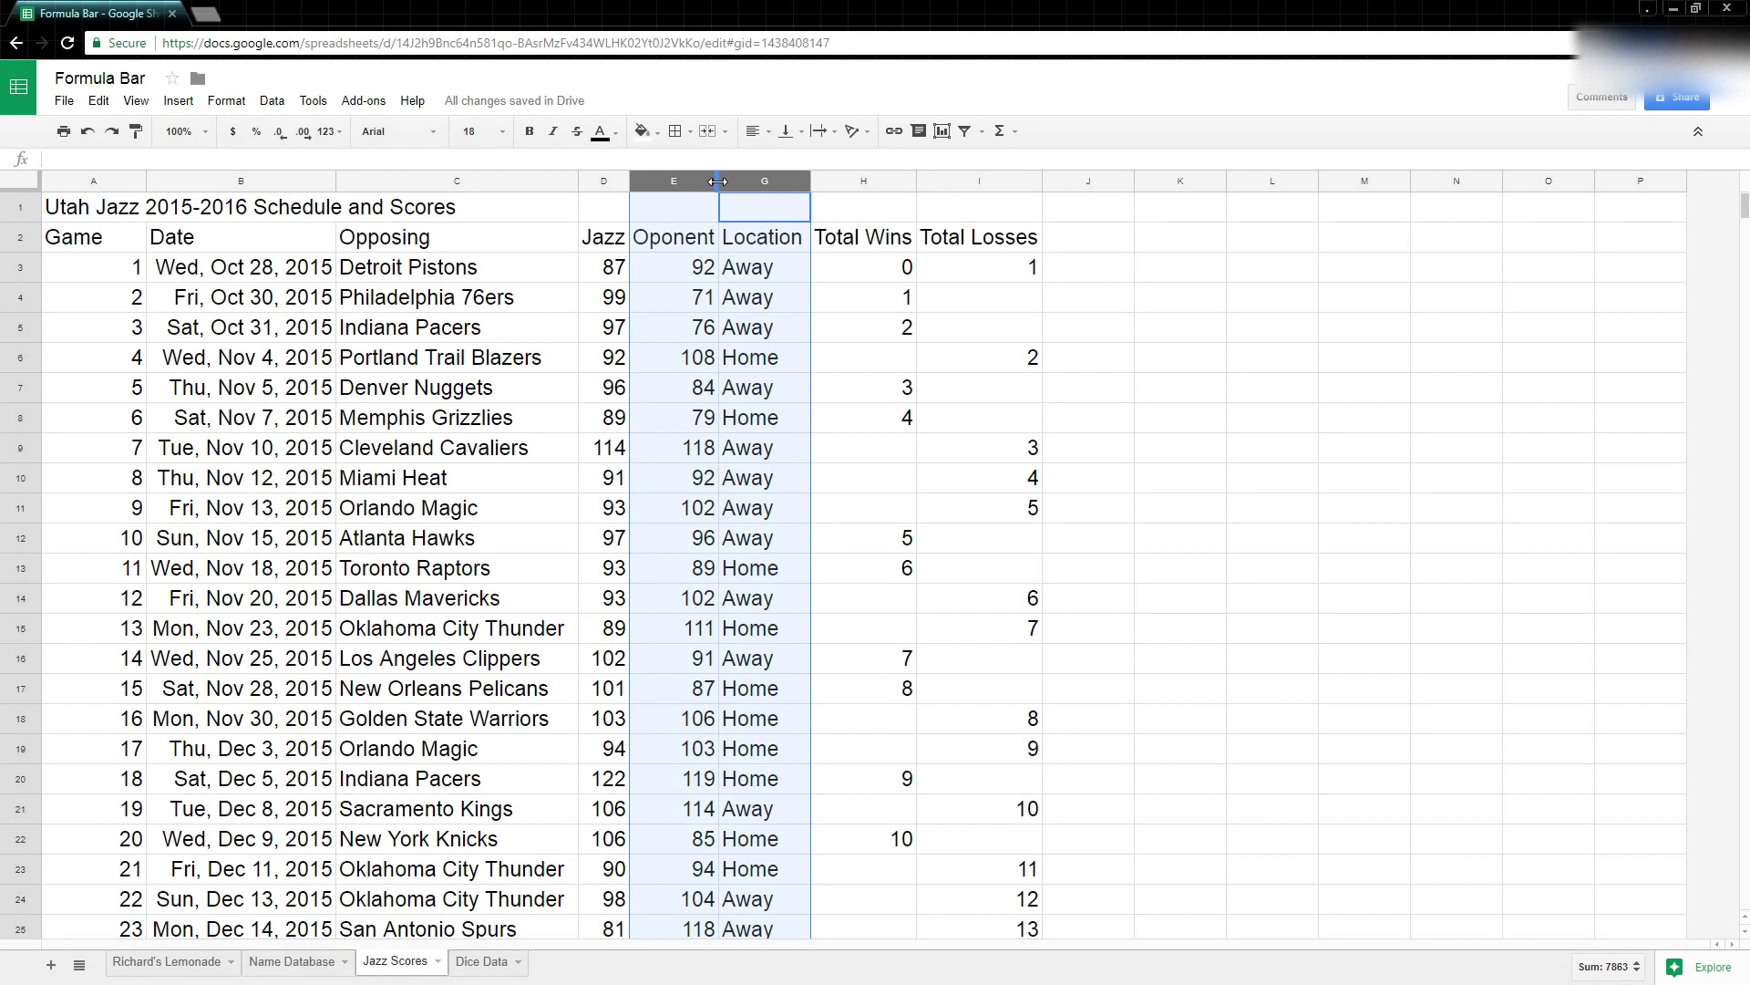
right_click(719, 182)
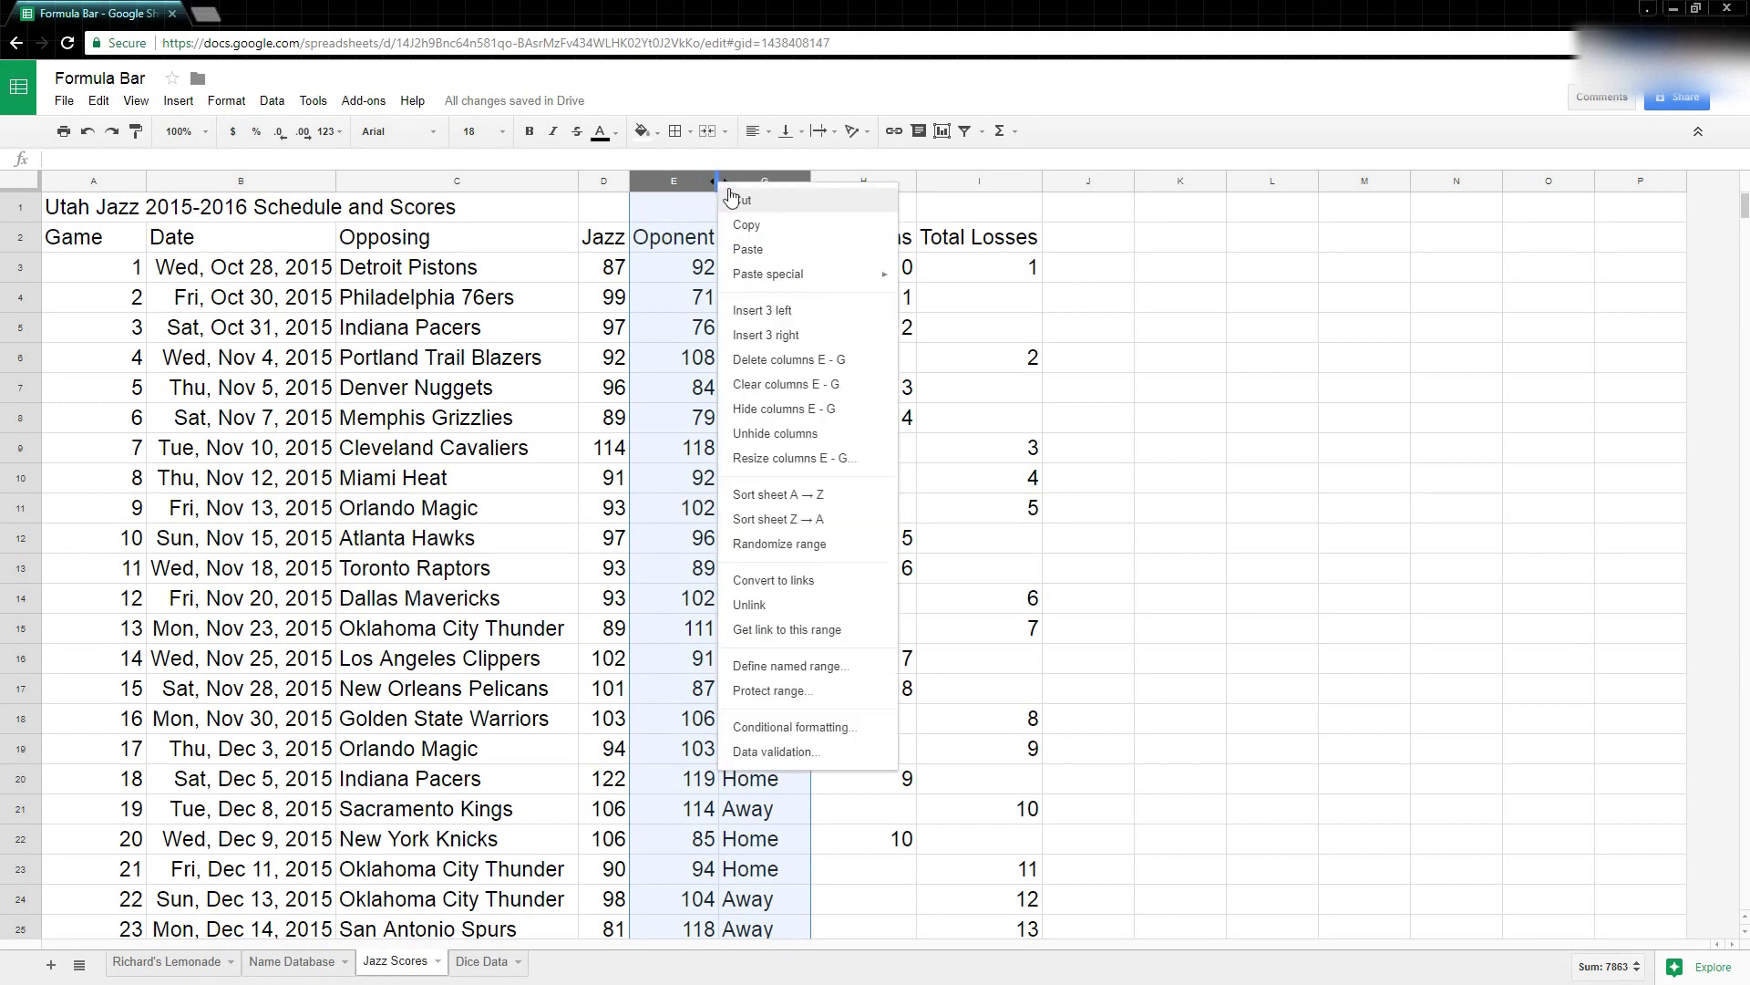
left_click(798, 435)
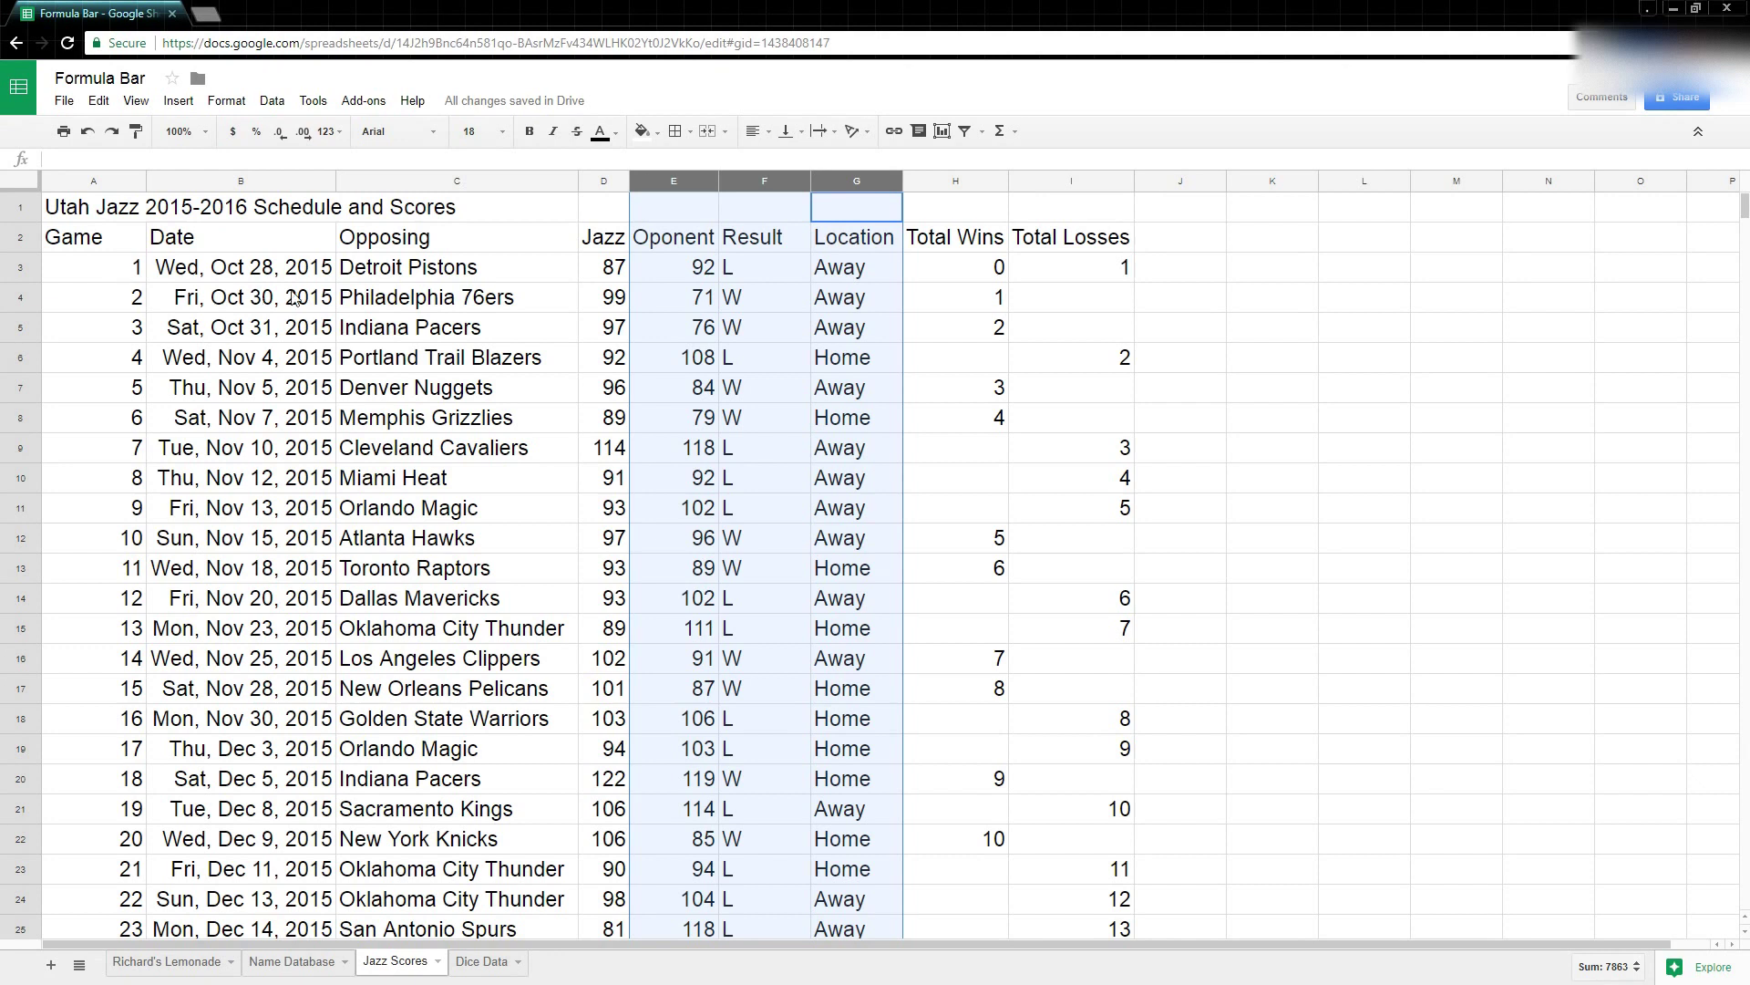
scroll(293, 299, "down", 17)
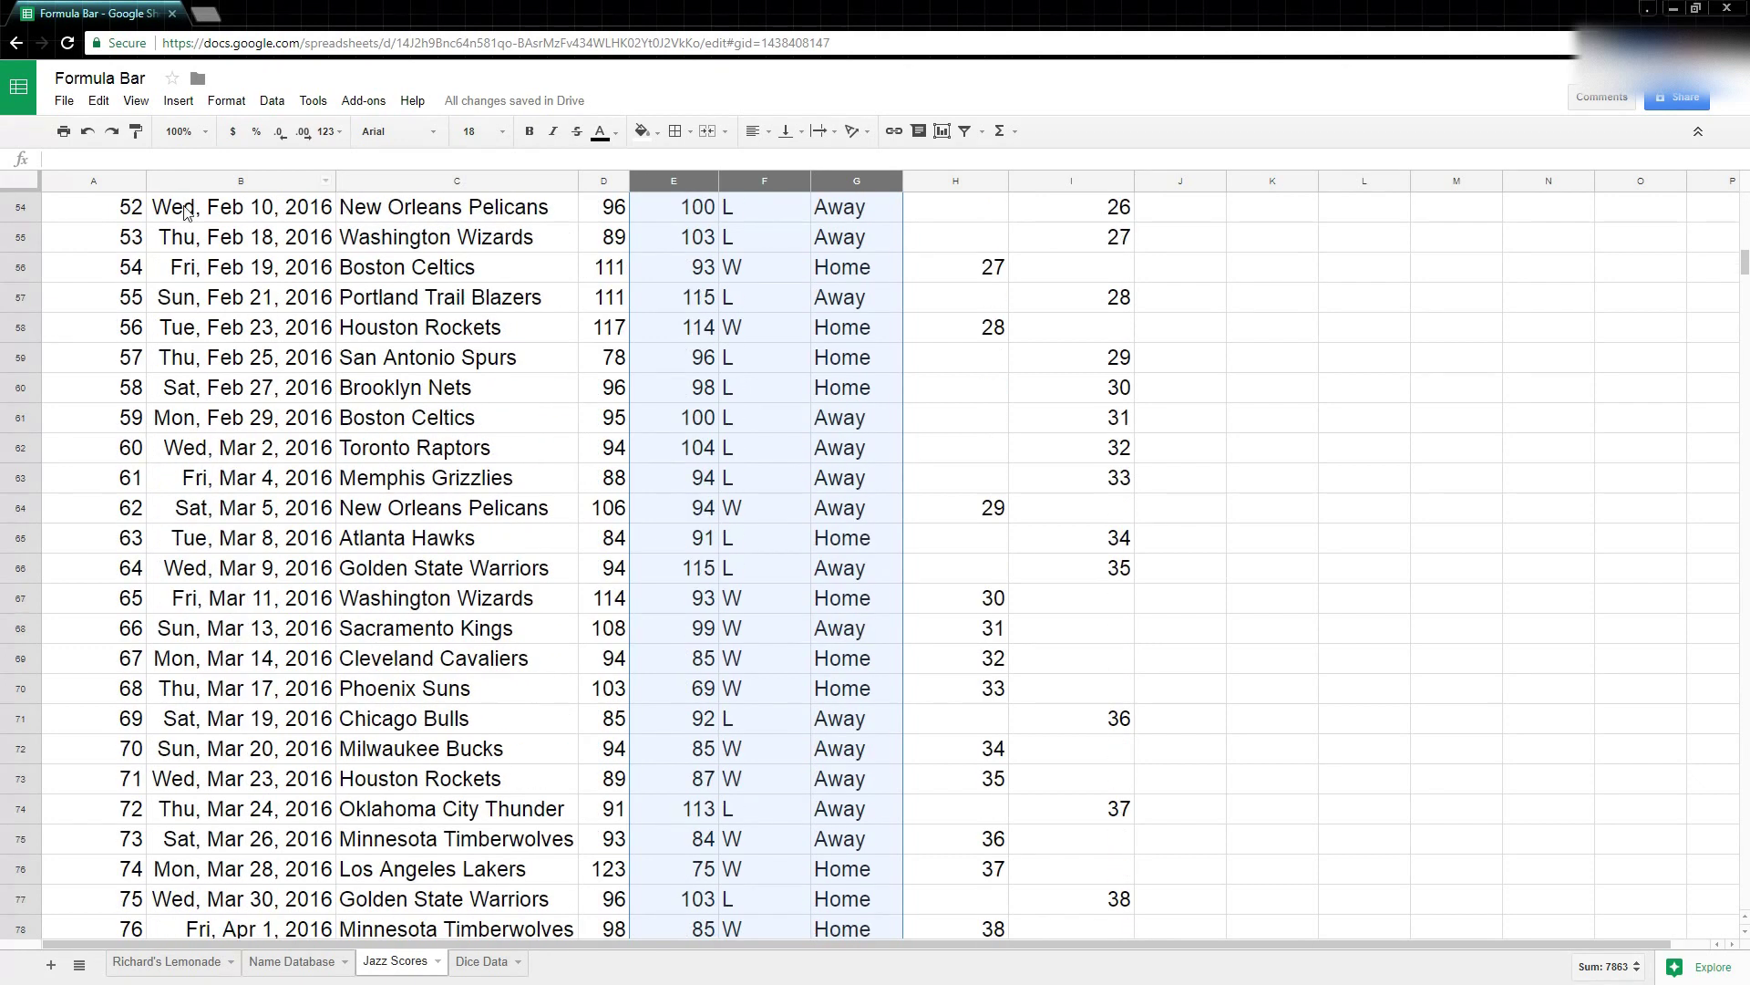
Step: Look at the Jazz and opponent scores for game 52
left_click(616, 212)
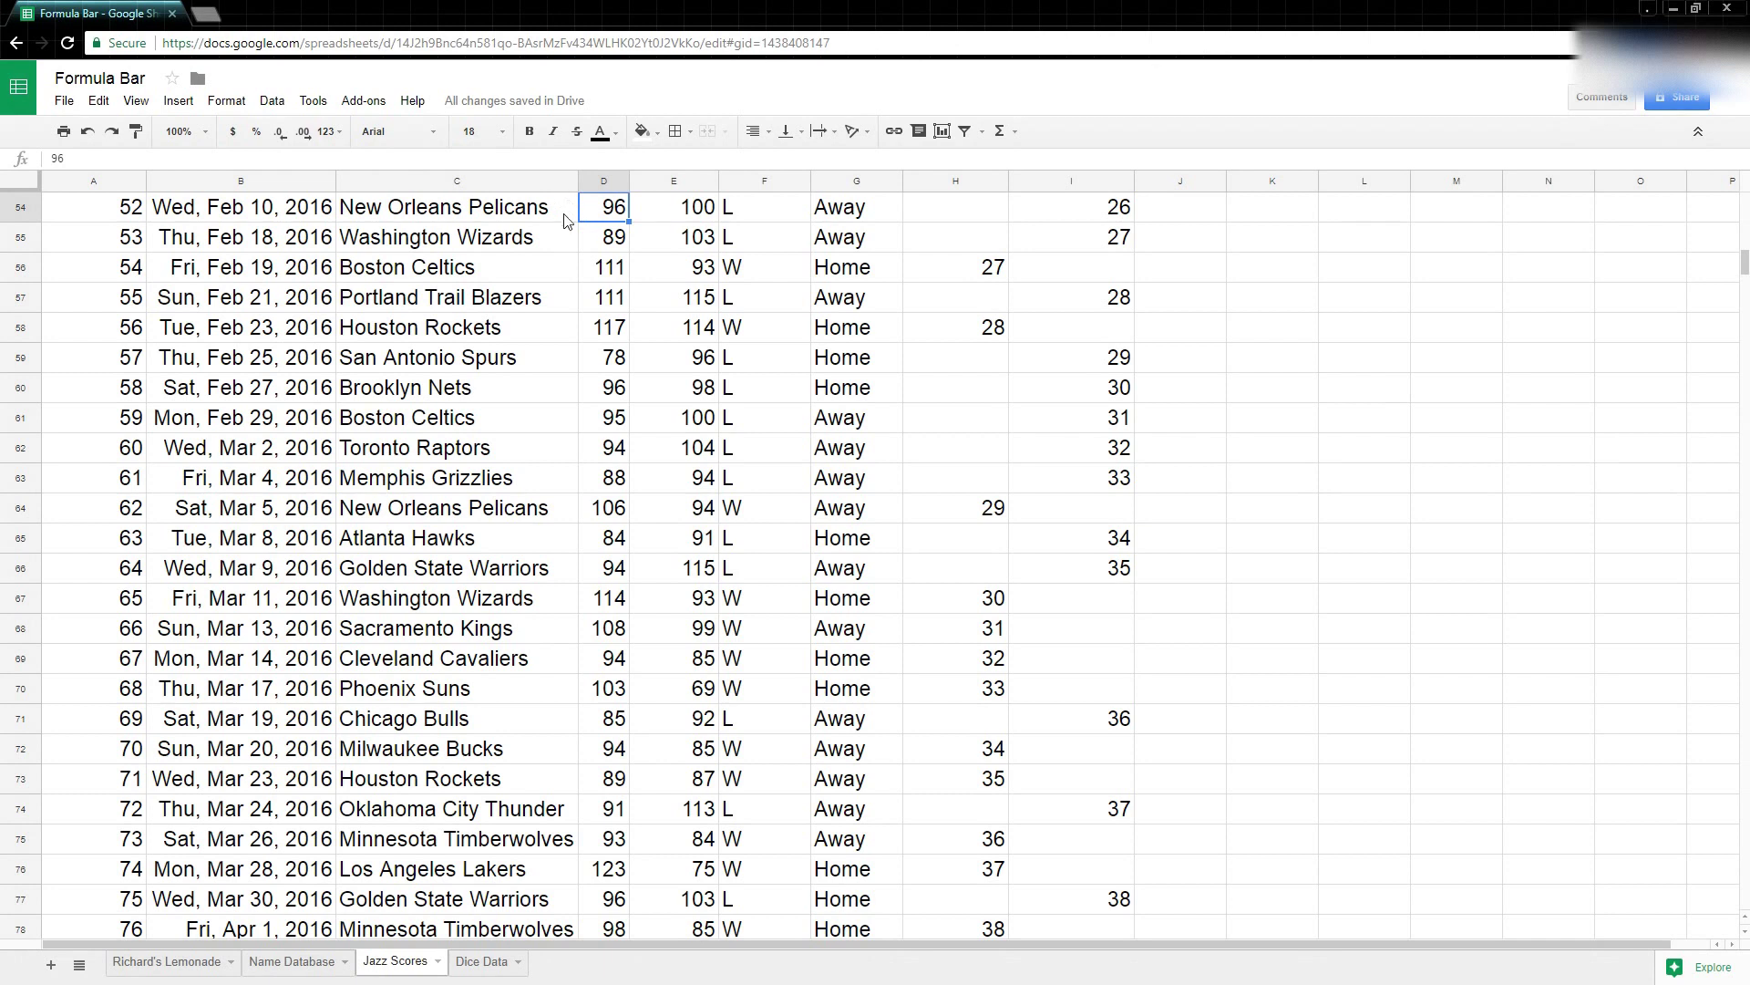
left_click(663, 218)
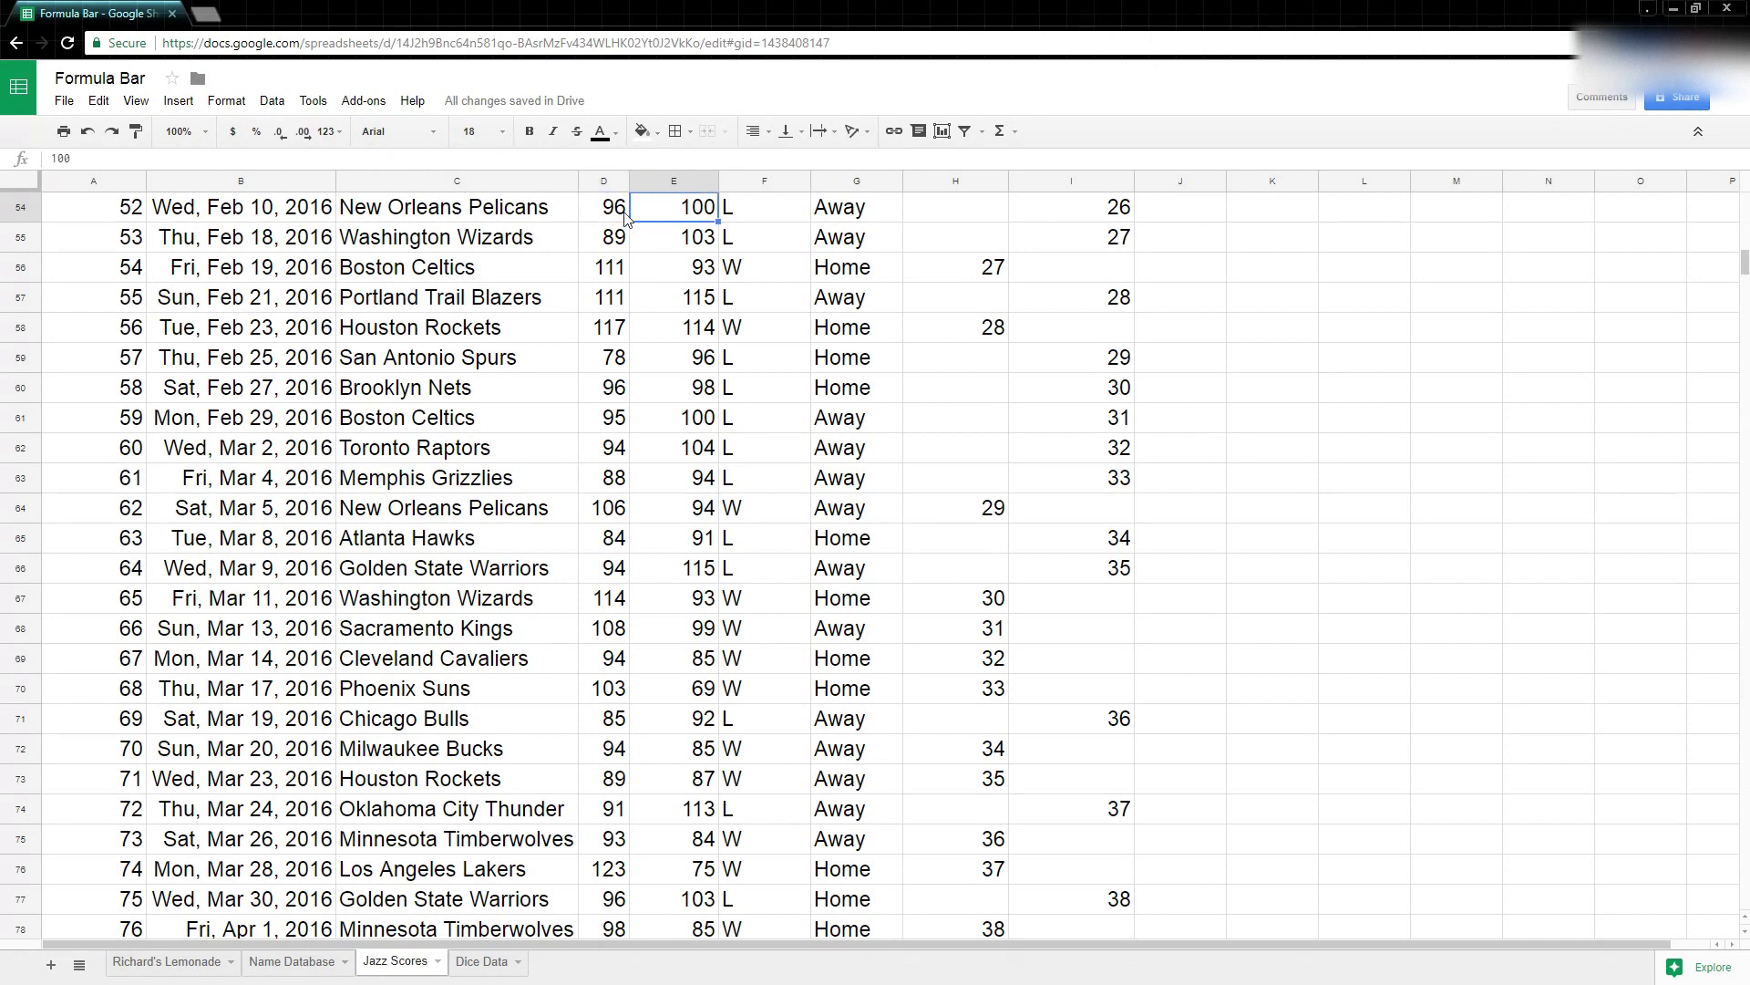
scroll(644, 242, "up", 18)
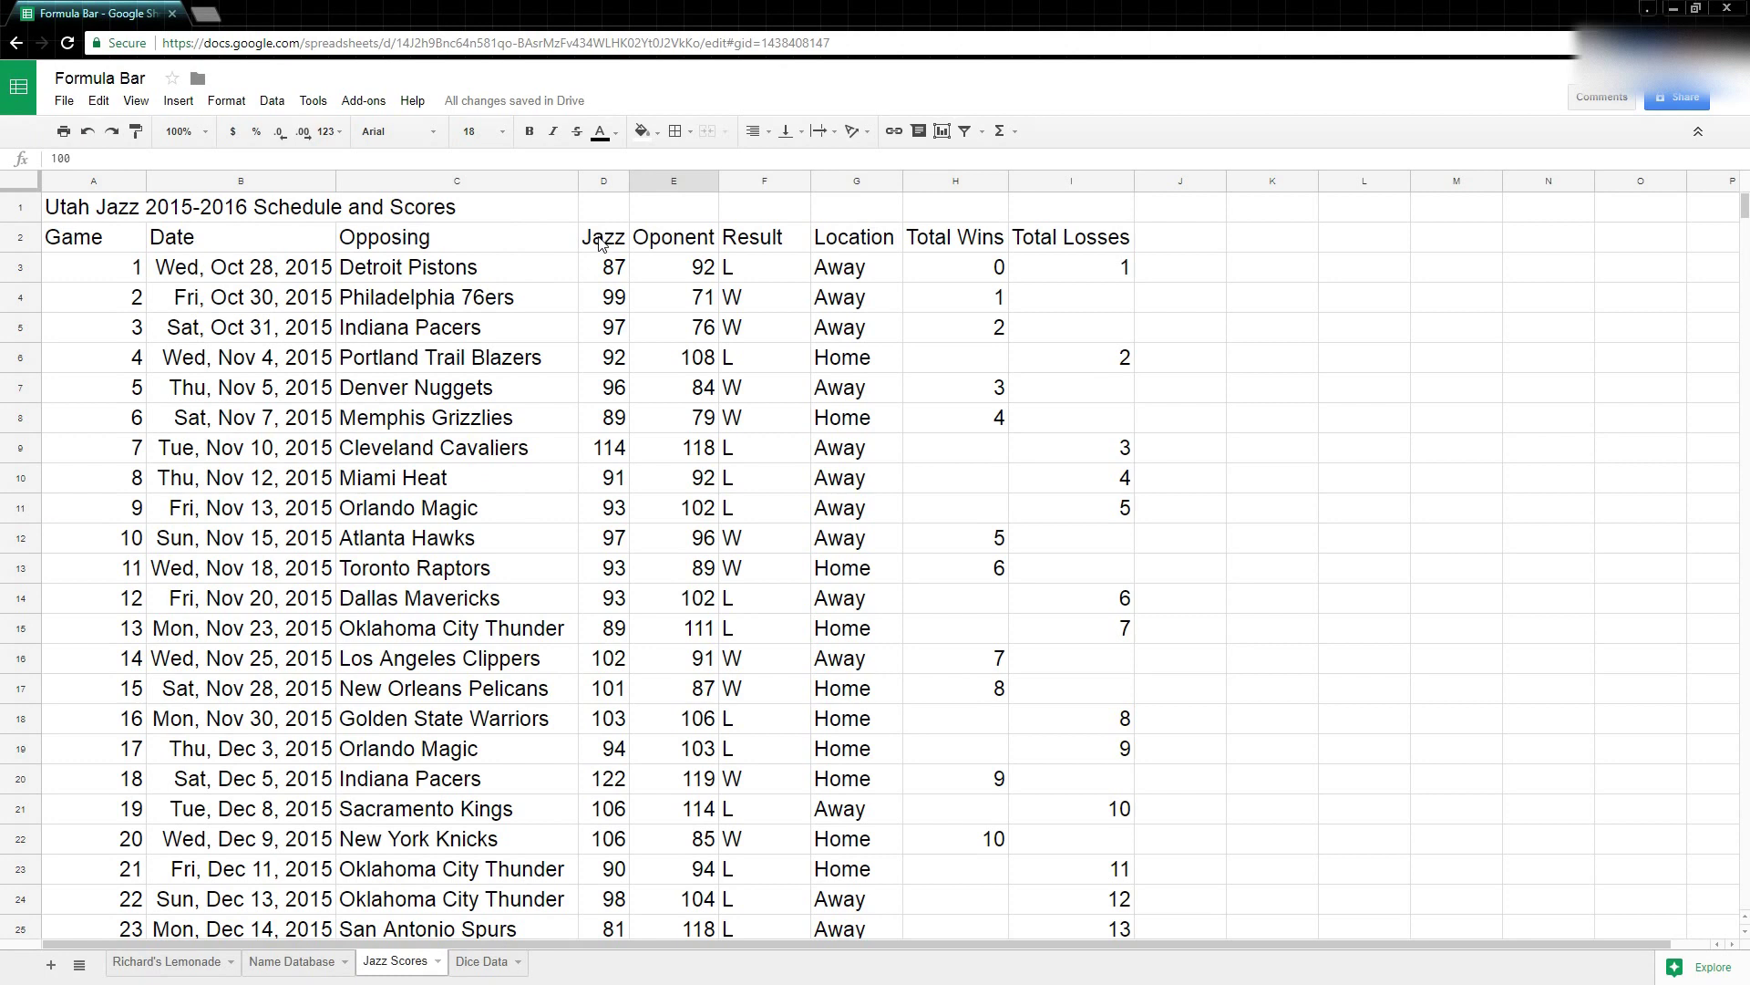
Step: Change the E2 header from 'Oponent' to 'Opponent' and scroll through the game list
left_click(663, 246)
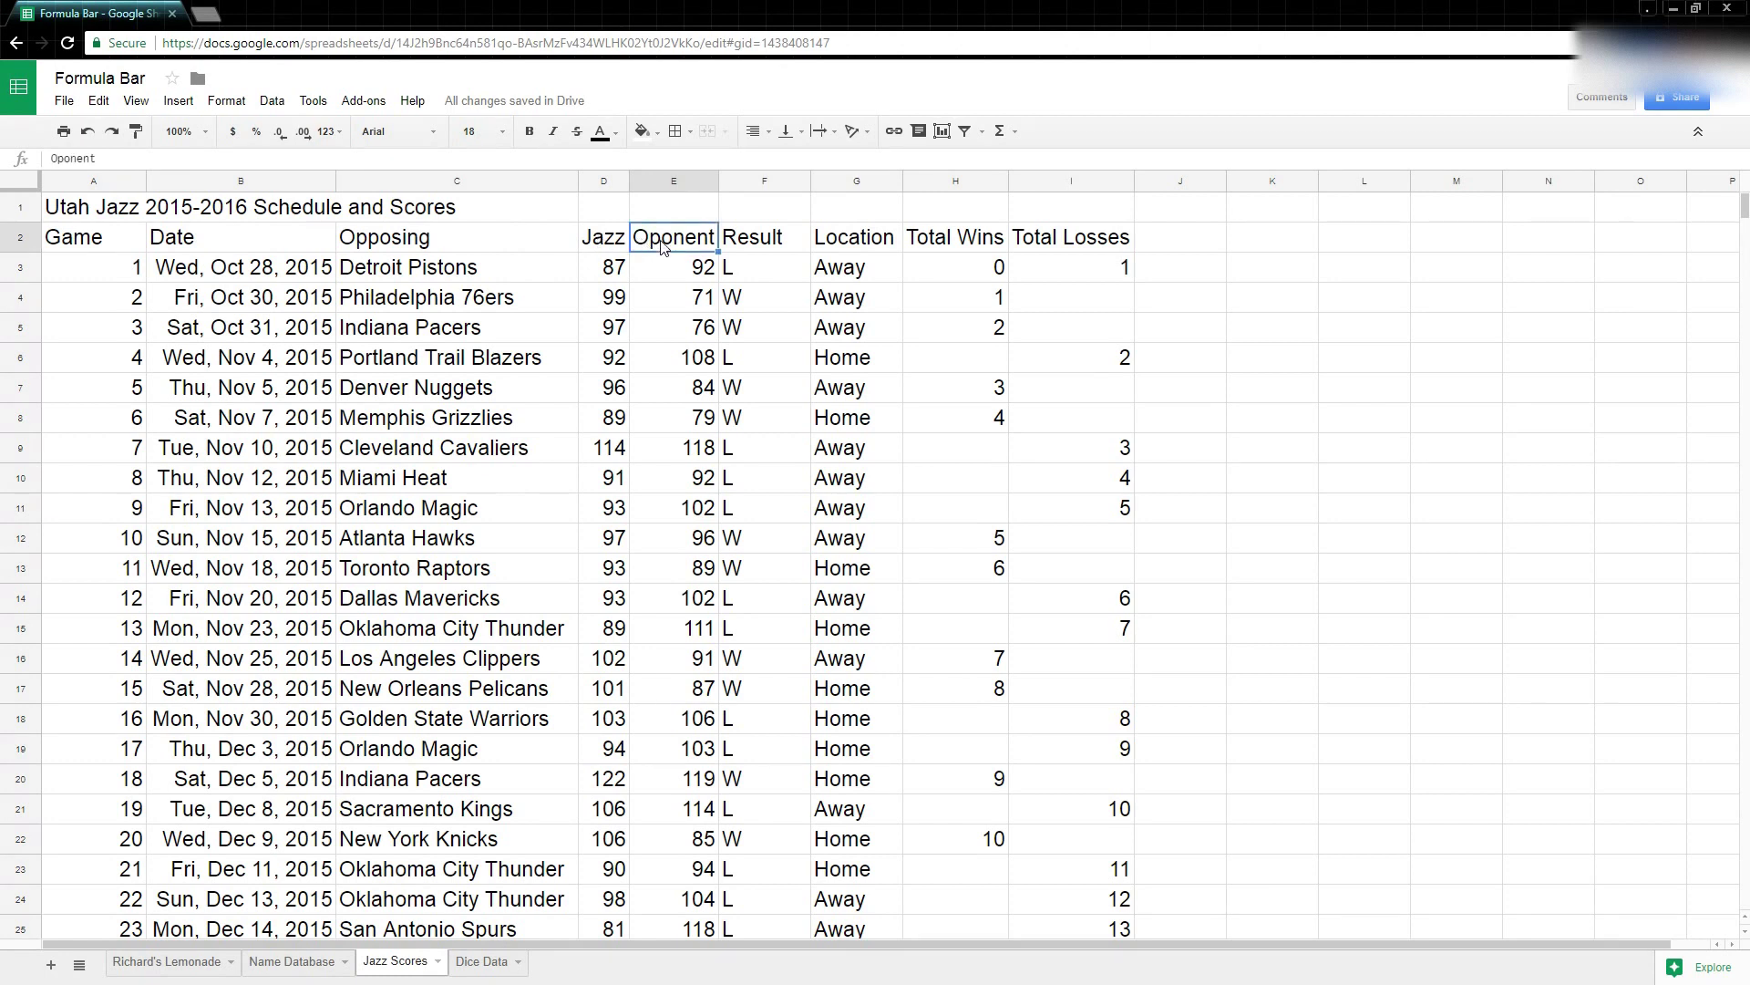
double_click(662, 245)
type("p")
key("Return")
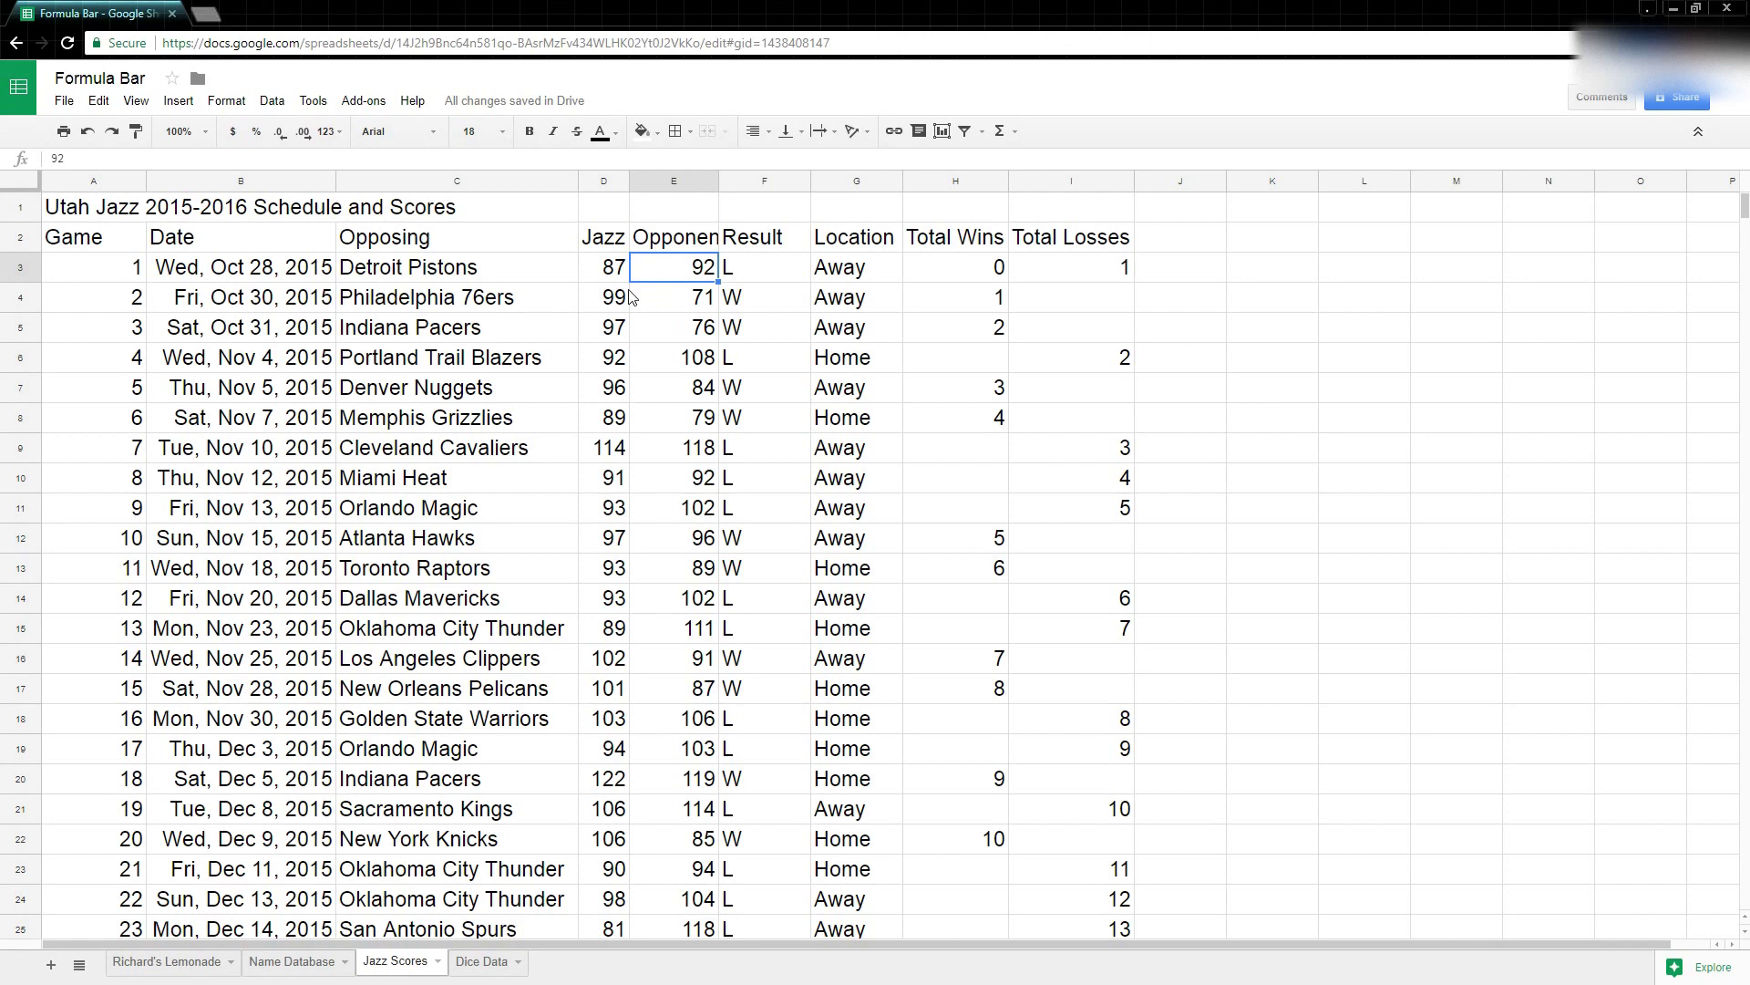
scroll(638, 306, "down", 15)
scroll(618, 307, "down", 4)
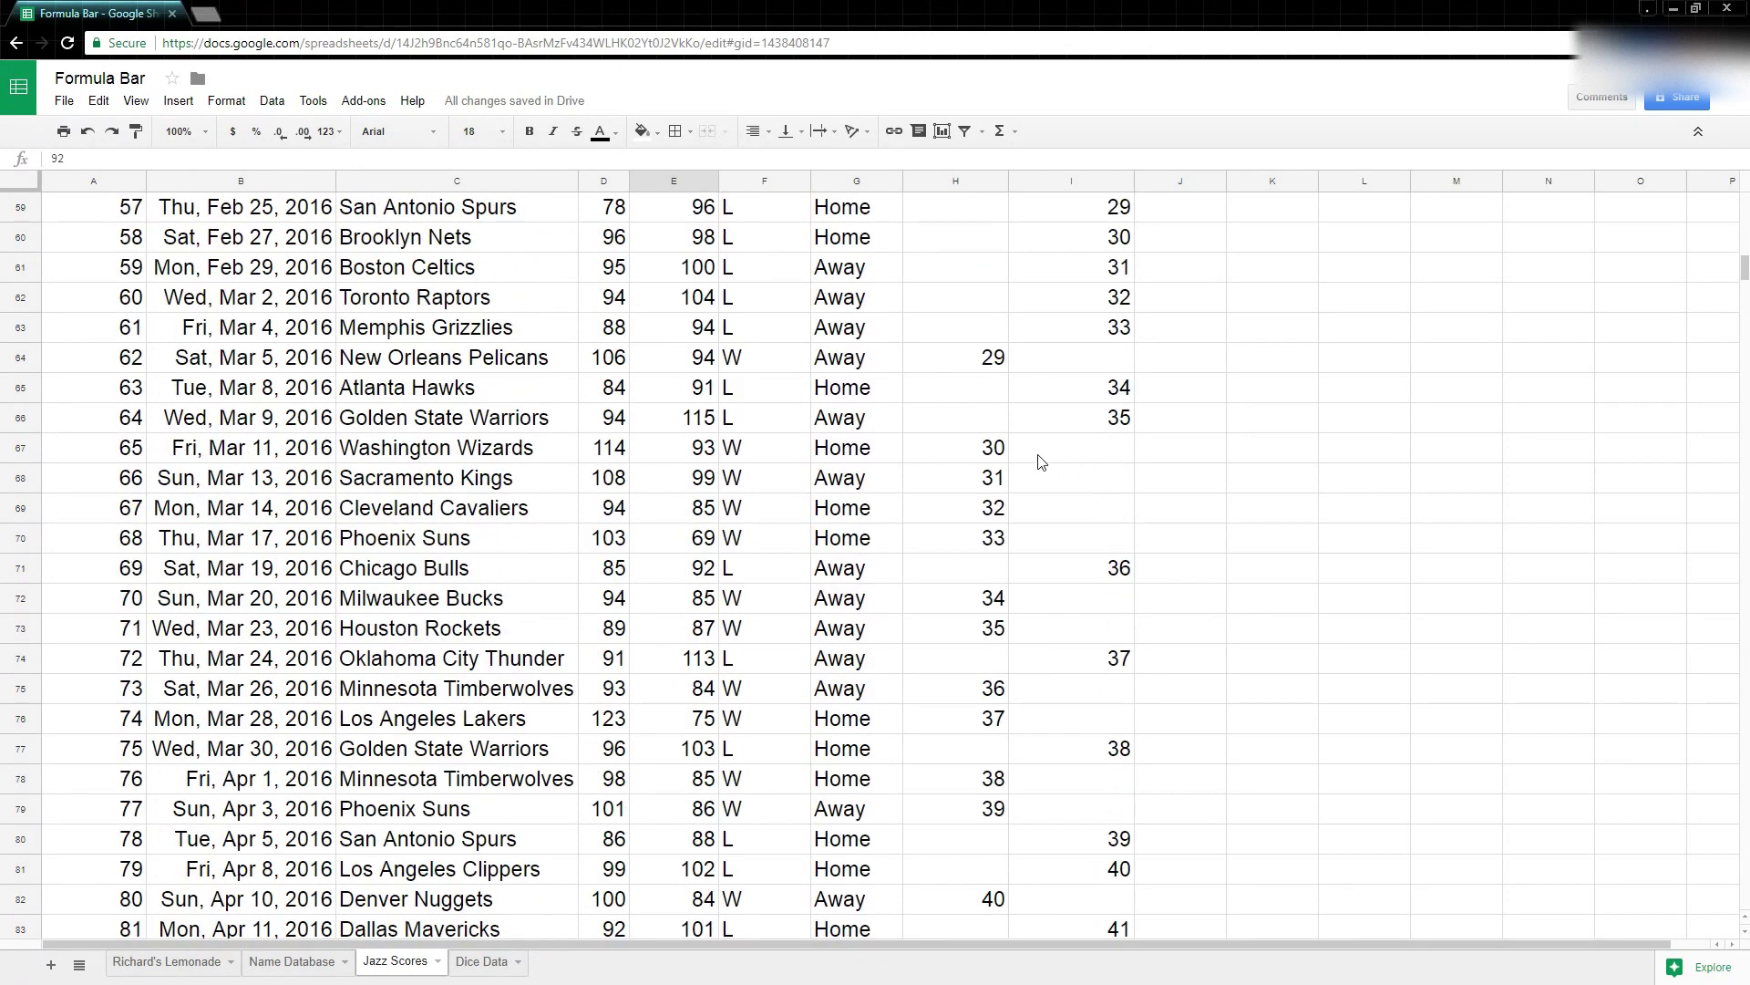
scroll(930, 470, "up", 10)
scroll(929, 470, "up", 9)
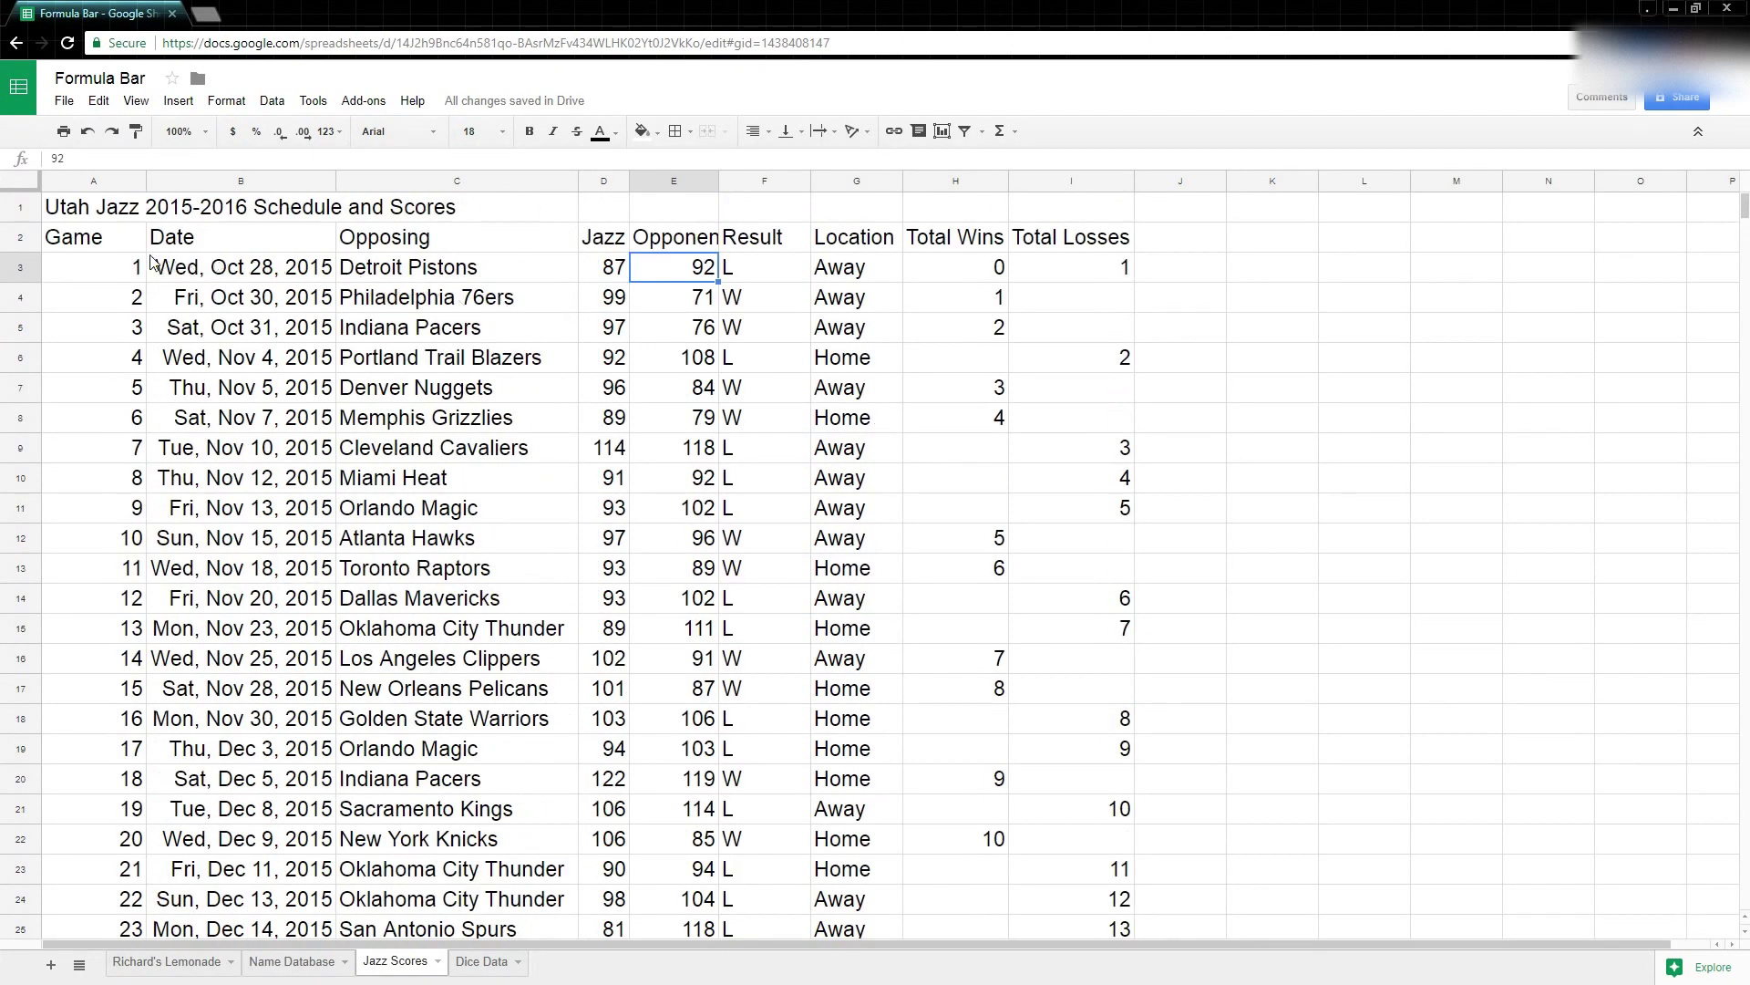
Step: Freeze rows 1–3 with cell A3 as the boundary, using Freeze > Up to current row (3)
left_click(115, 268)
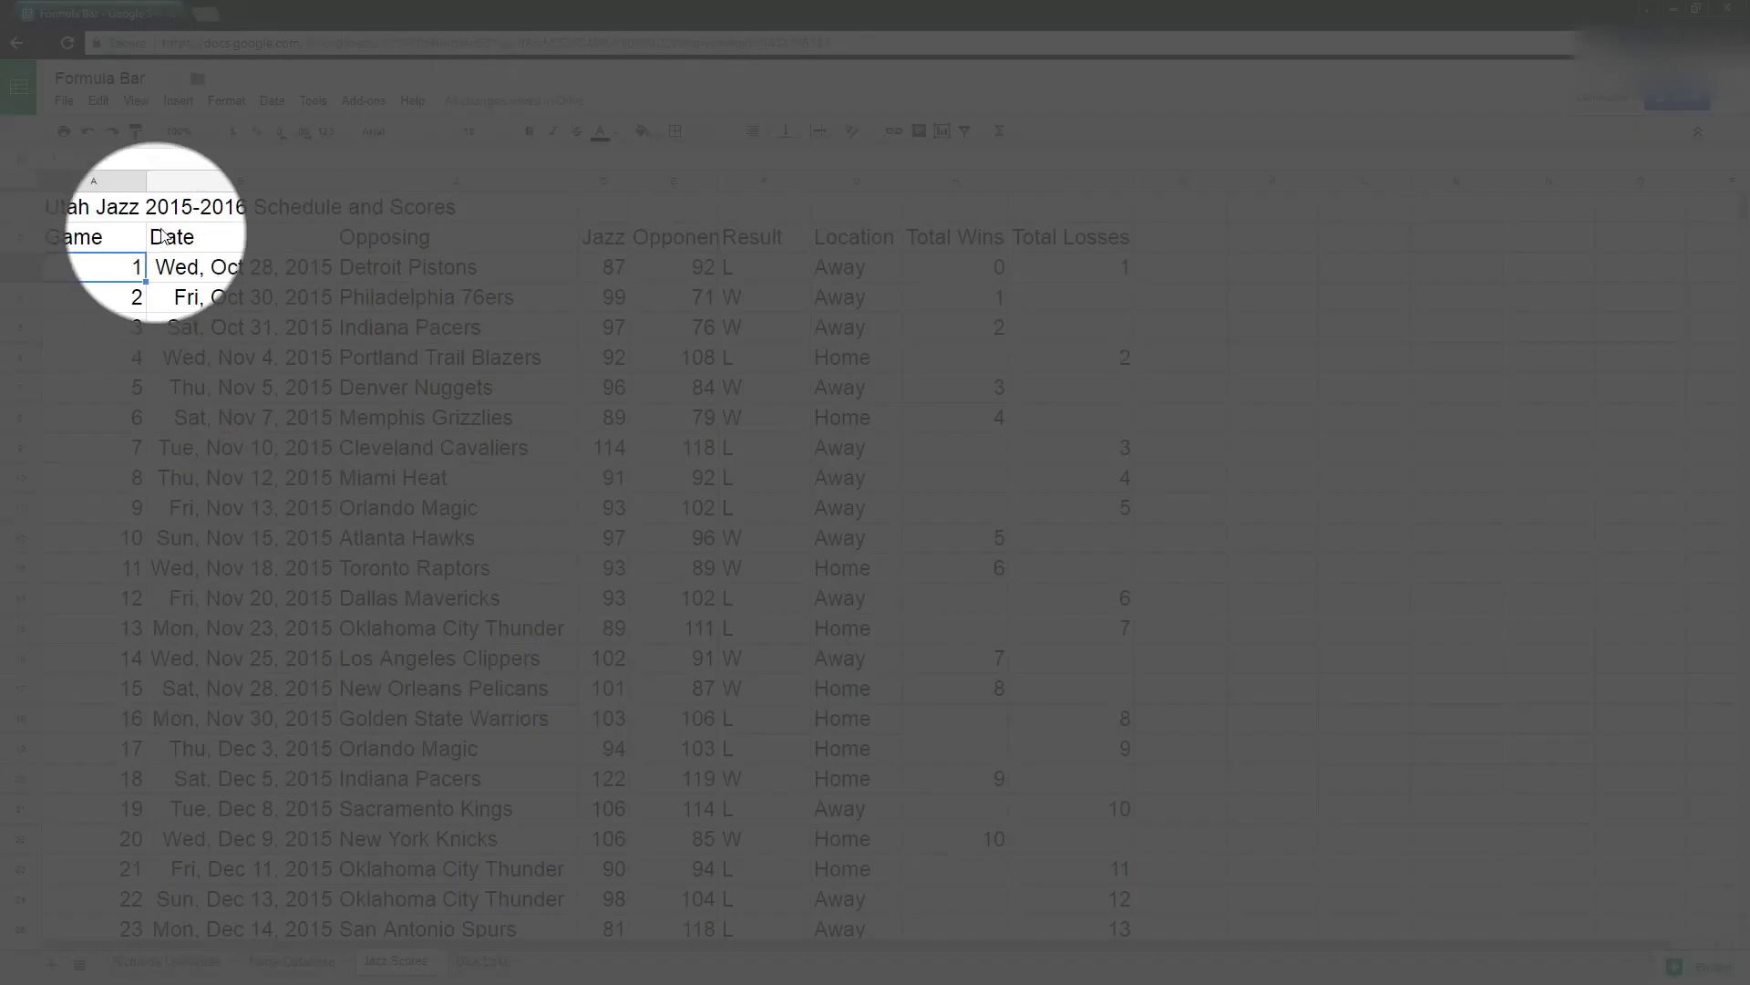
left_click(136, 103)
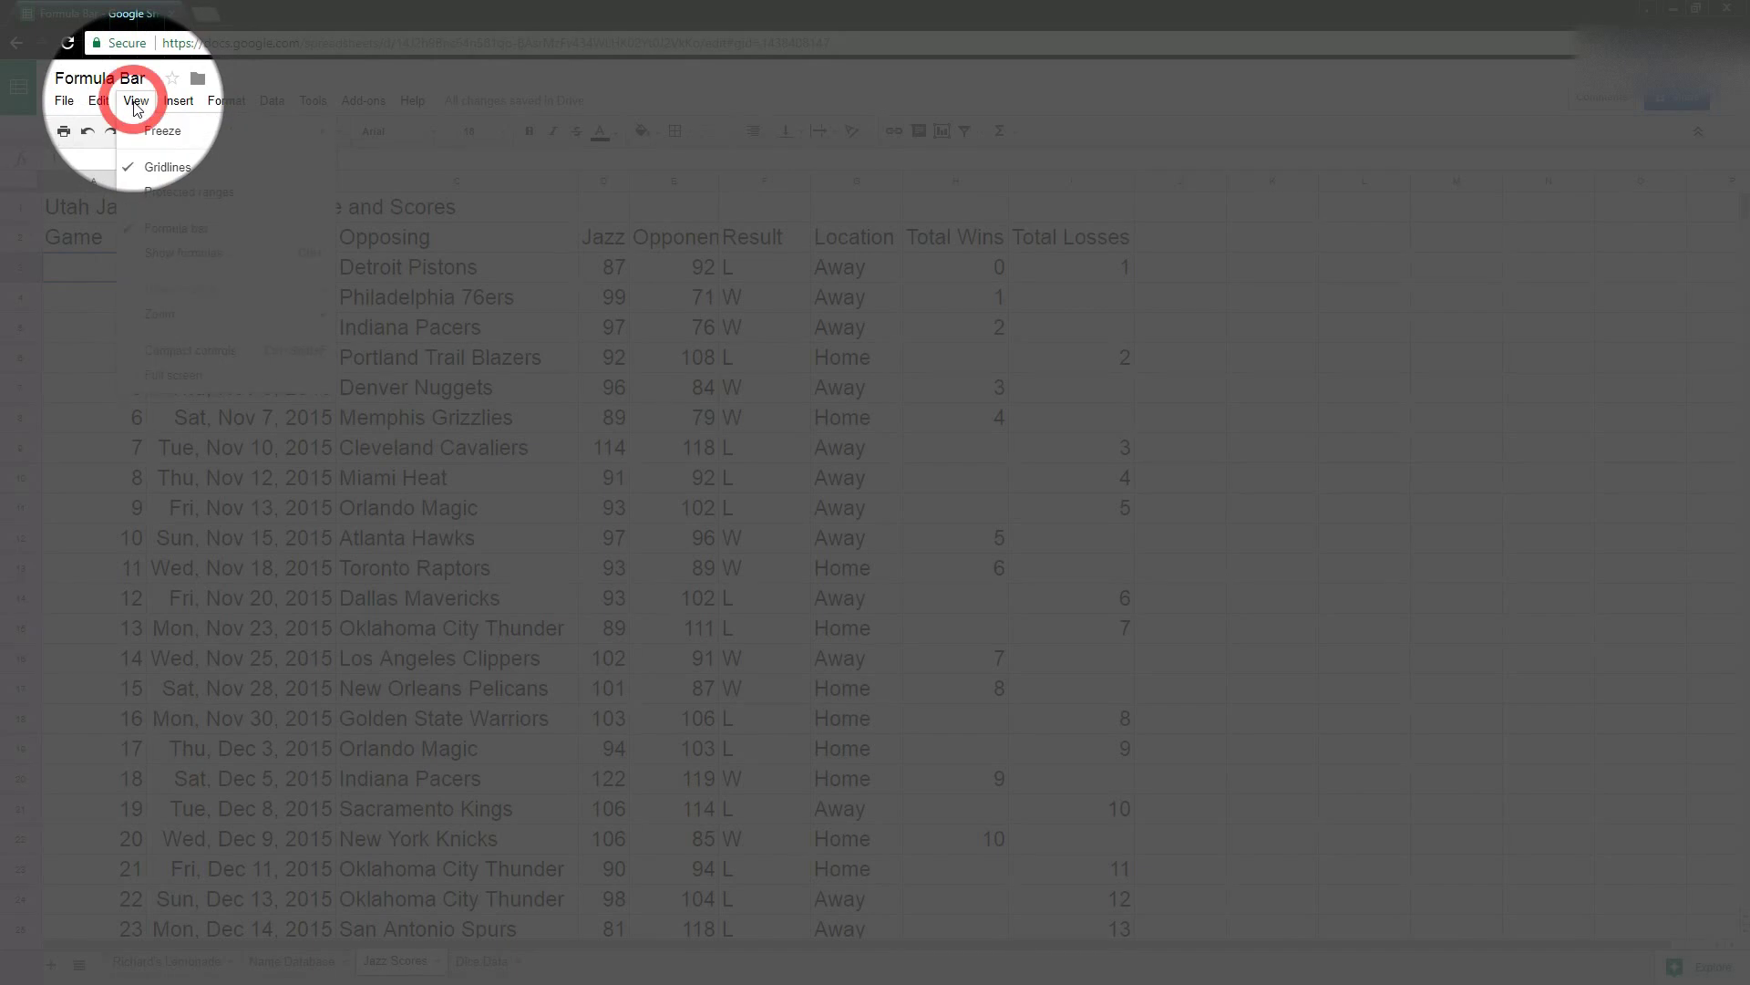
mouse_move(204, 136)
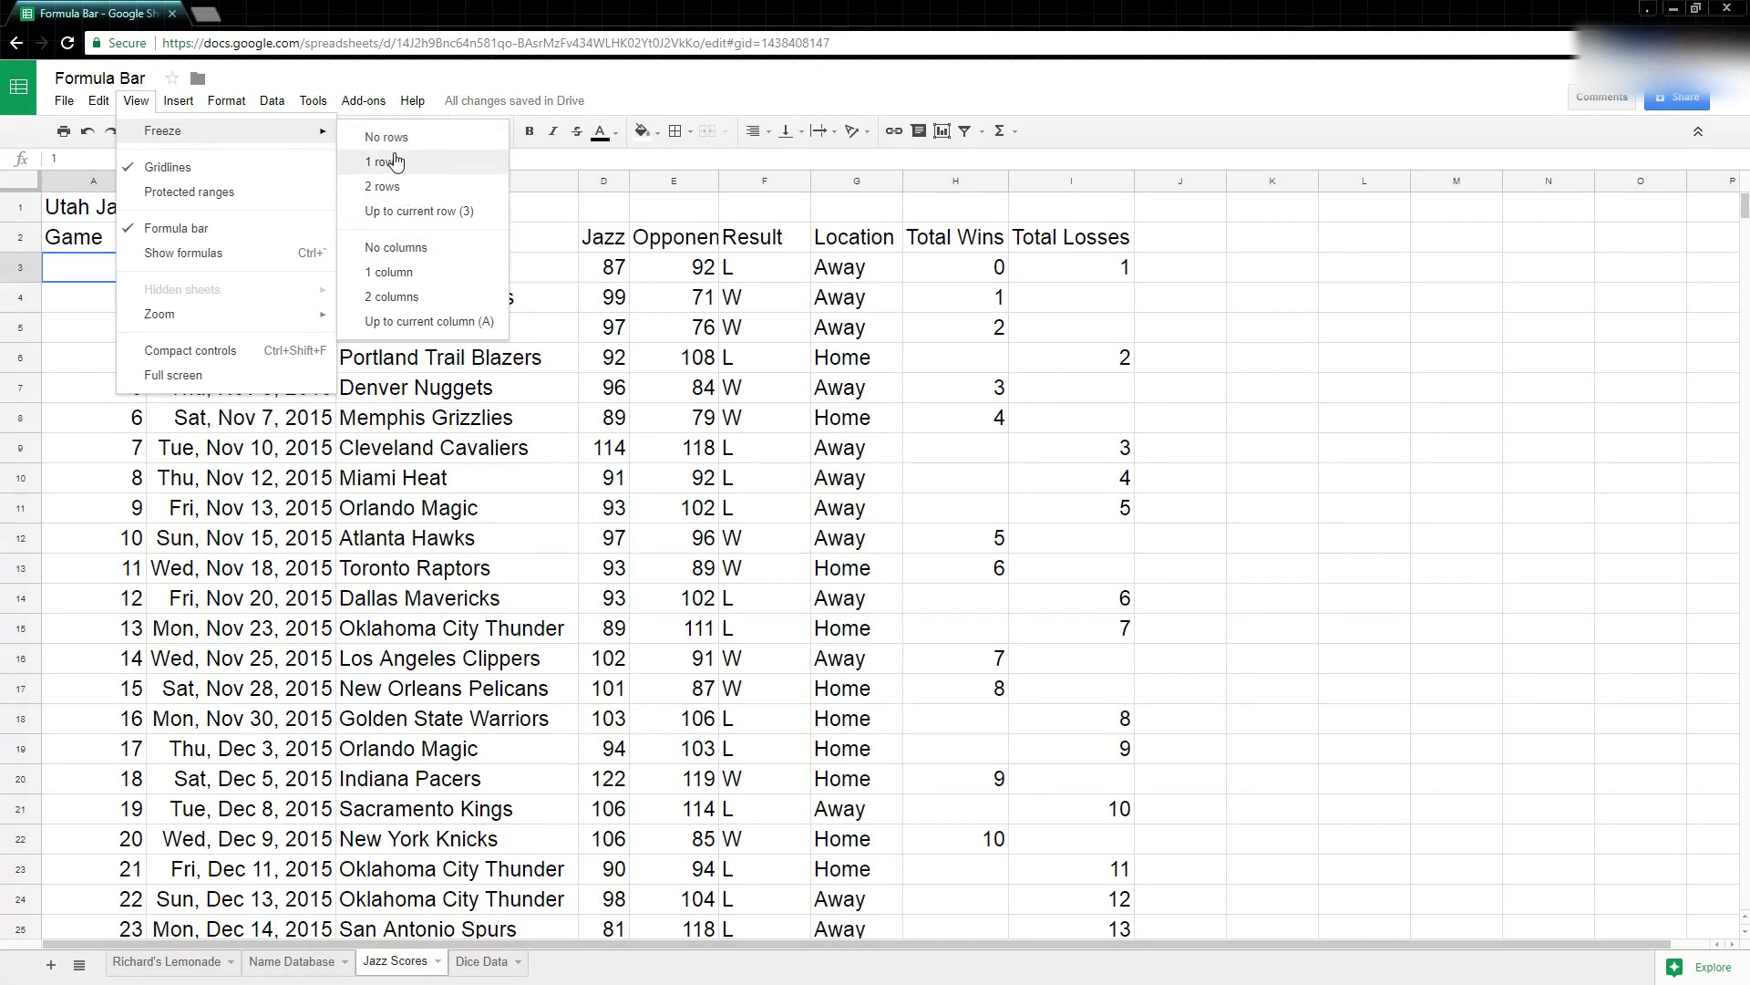
left_click(441, 212)
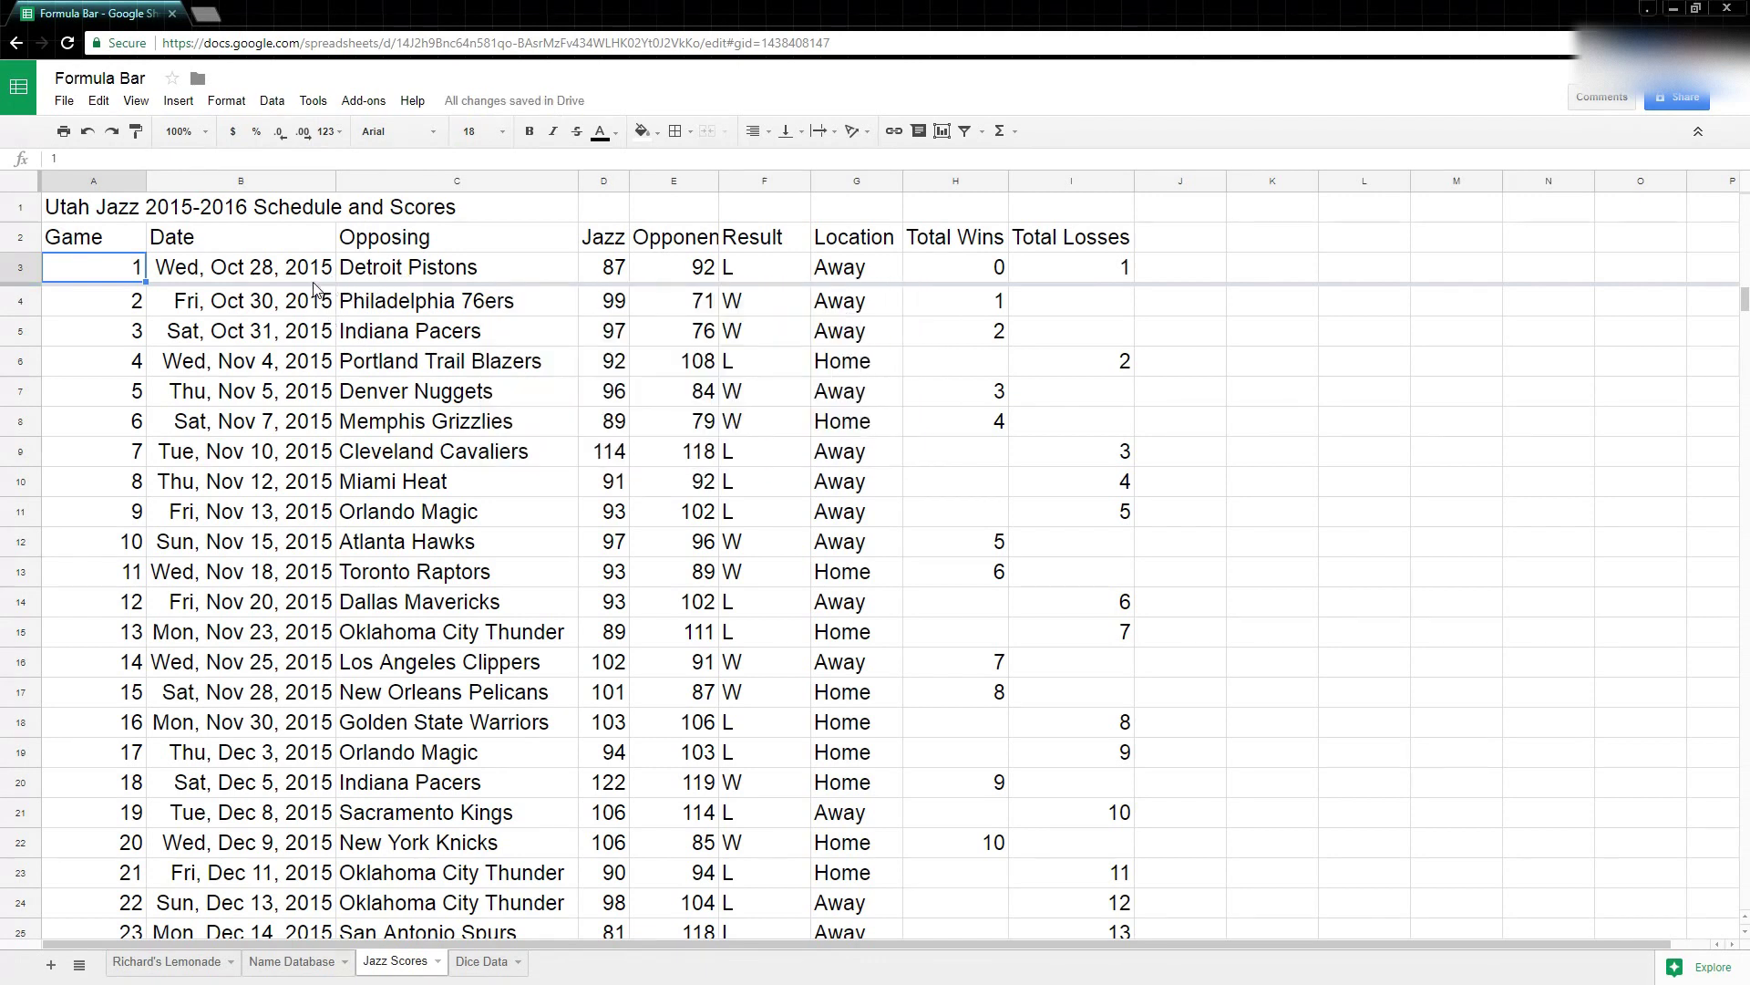
scroll(385, 376, "down", 10)
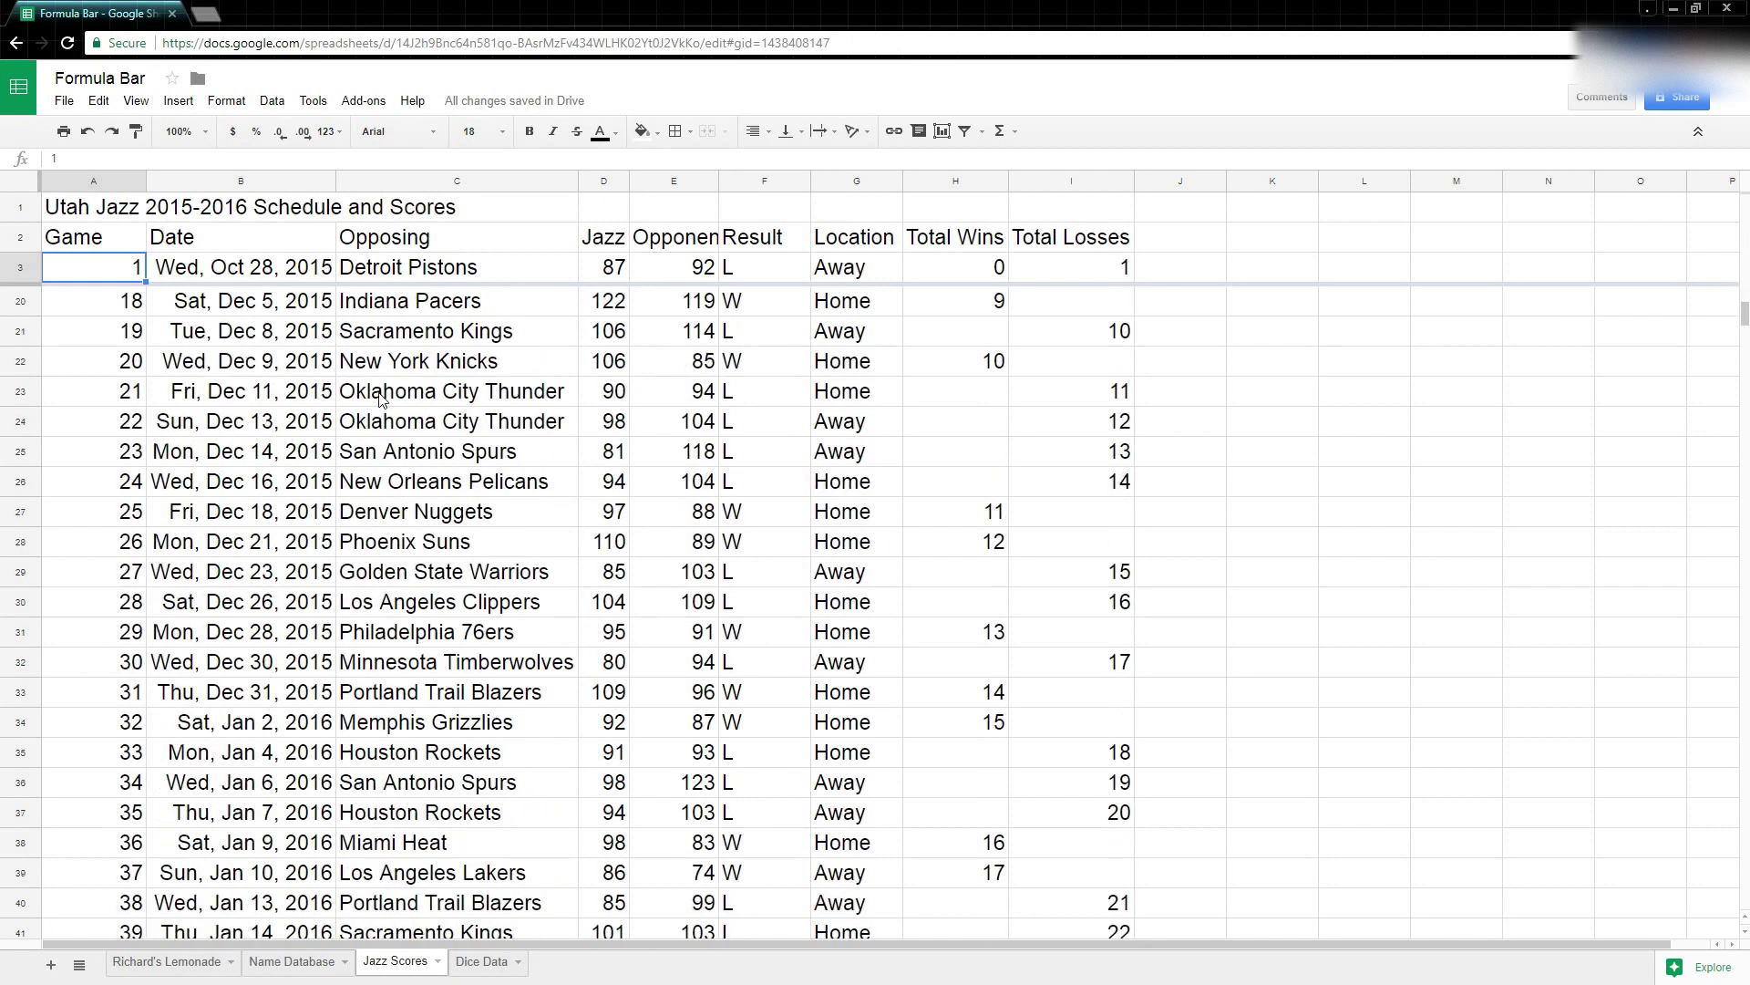
Step: Scroll to test the three frozen rows, then set Freeze to No rows
scroll(383, 401, "down", 5)
scroll(379, 397, "up", 8)
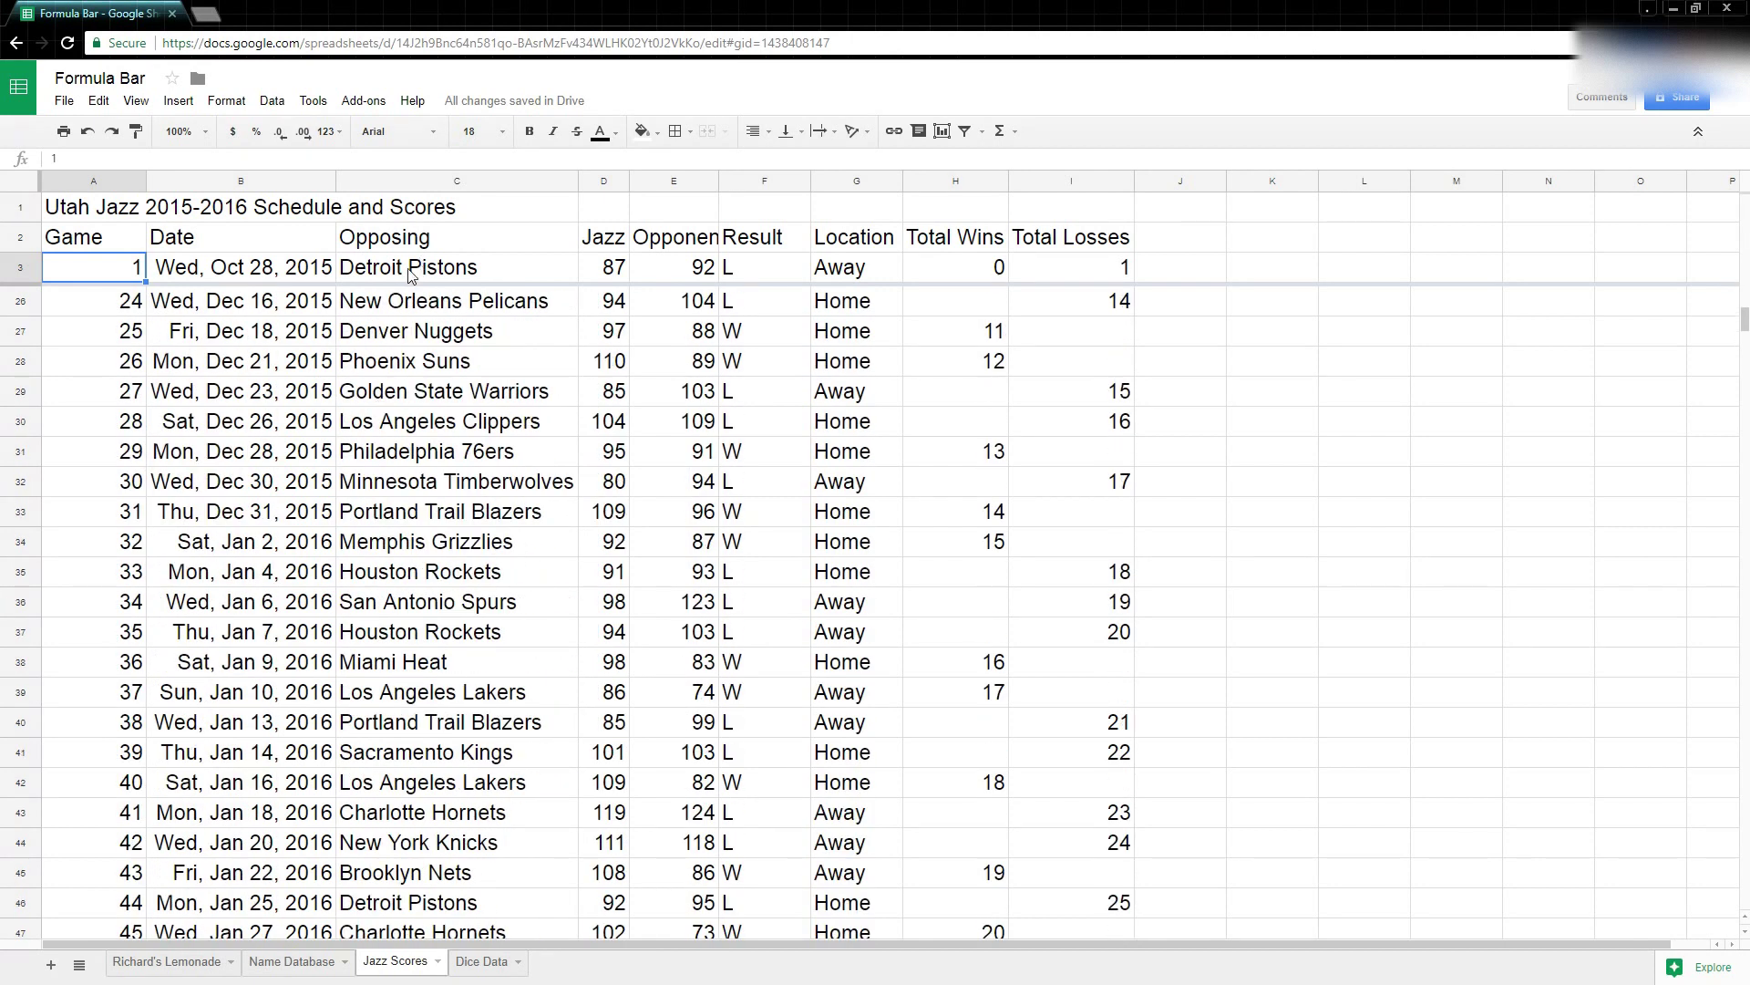
scroll(387, 442, "up", 7)
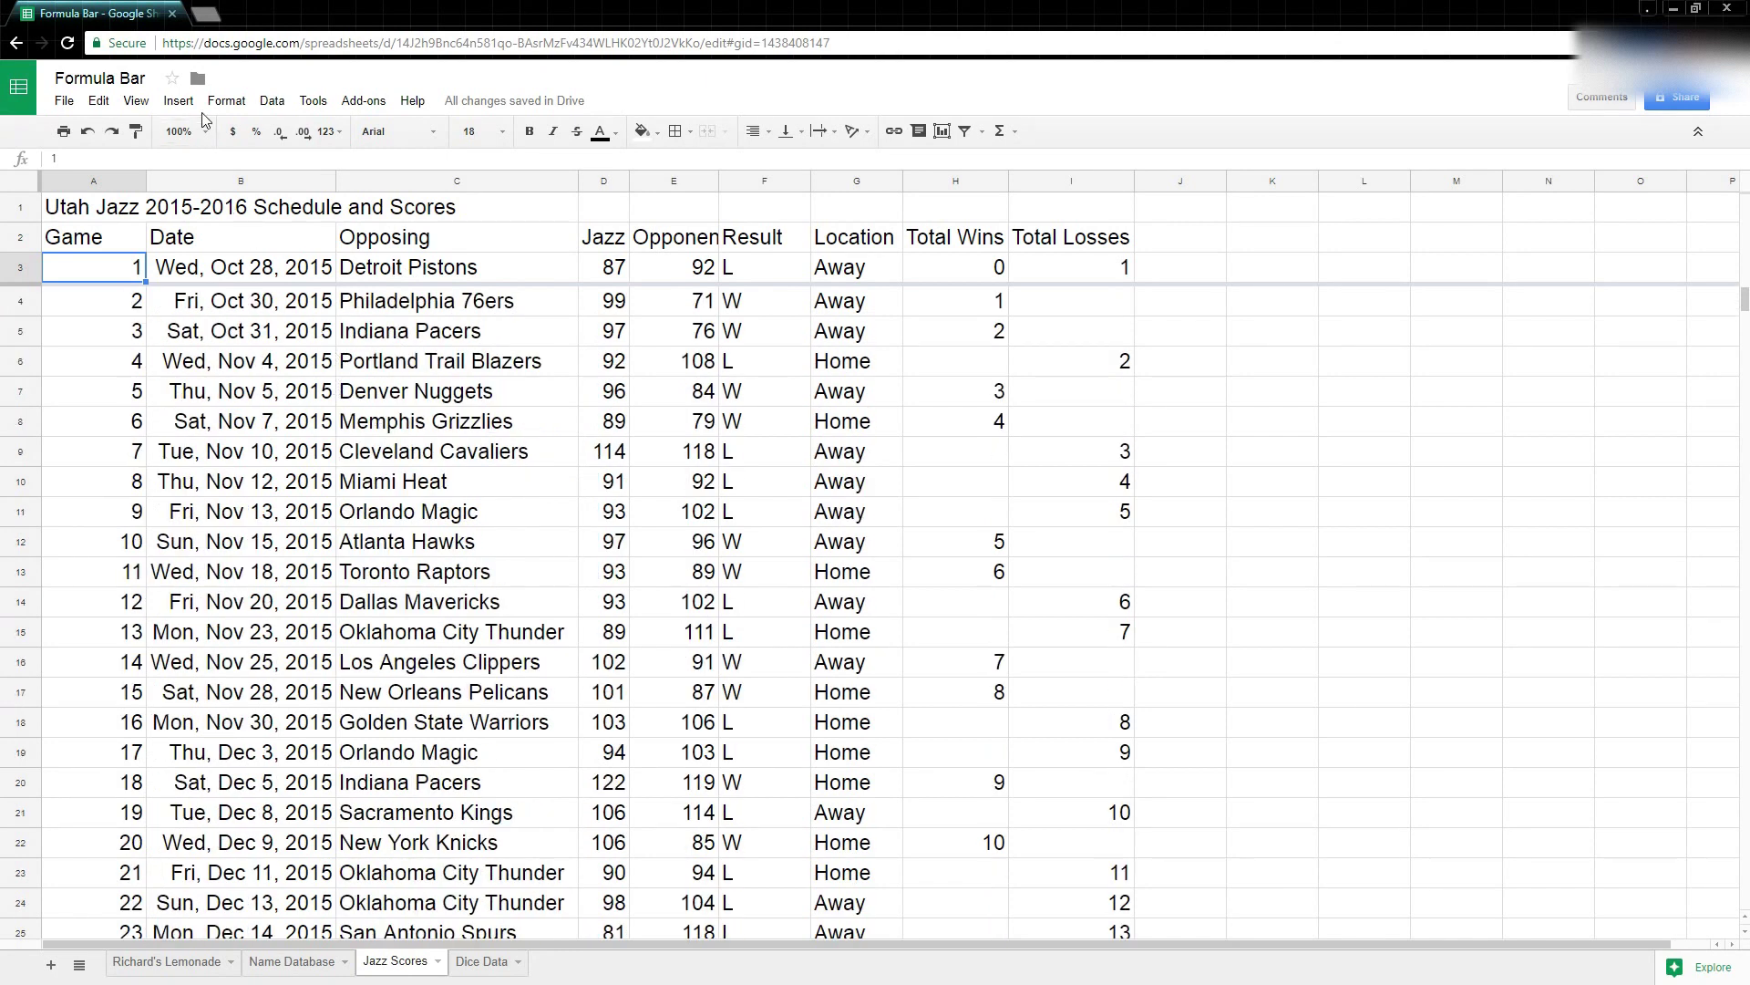
left_click(135, 101)
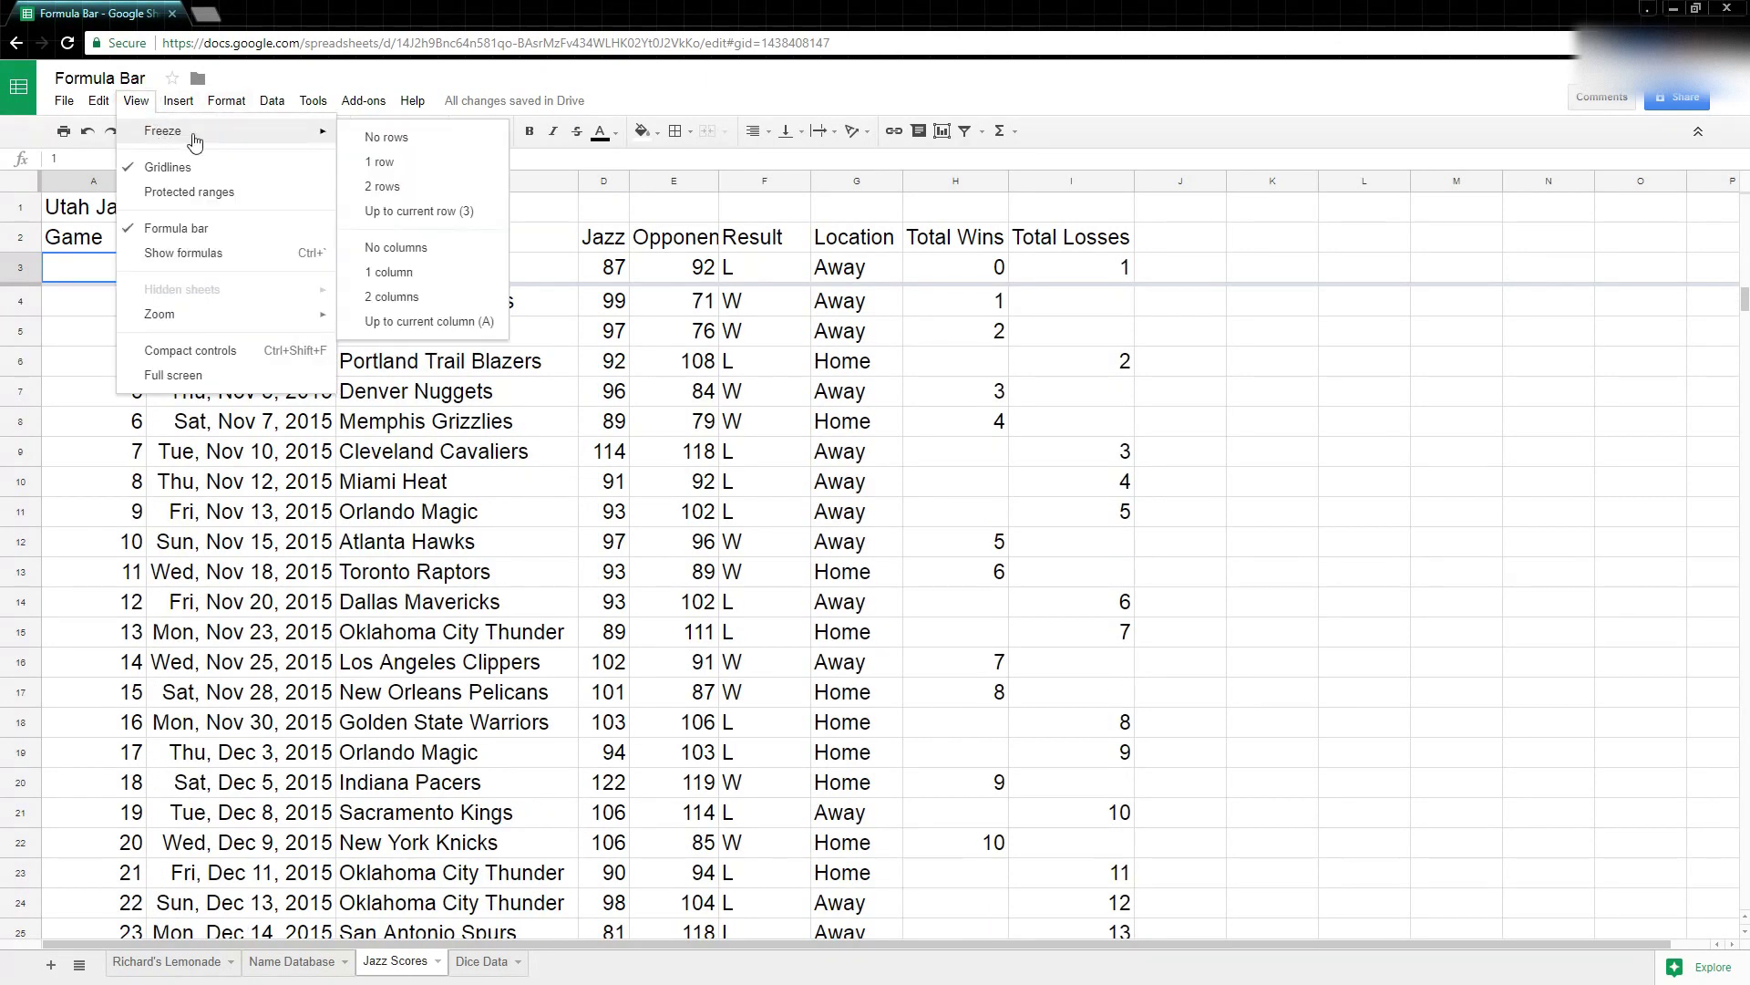
left_click(398, 140)
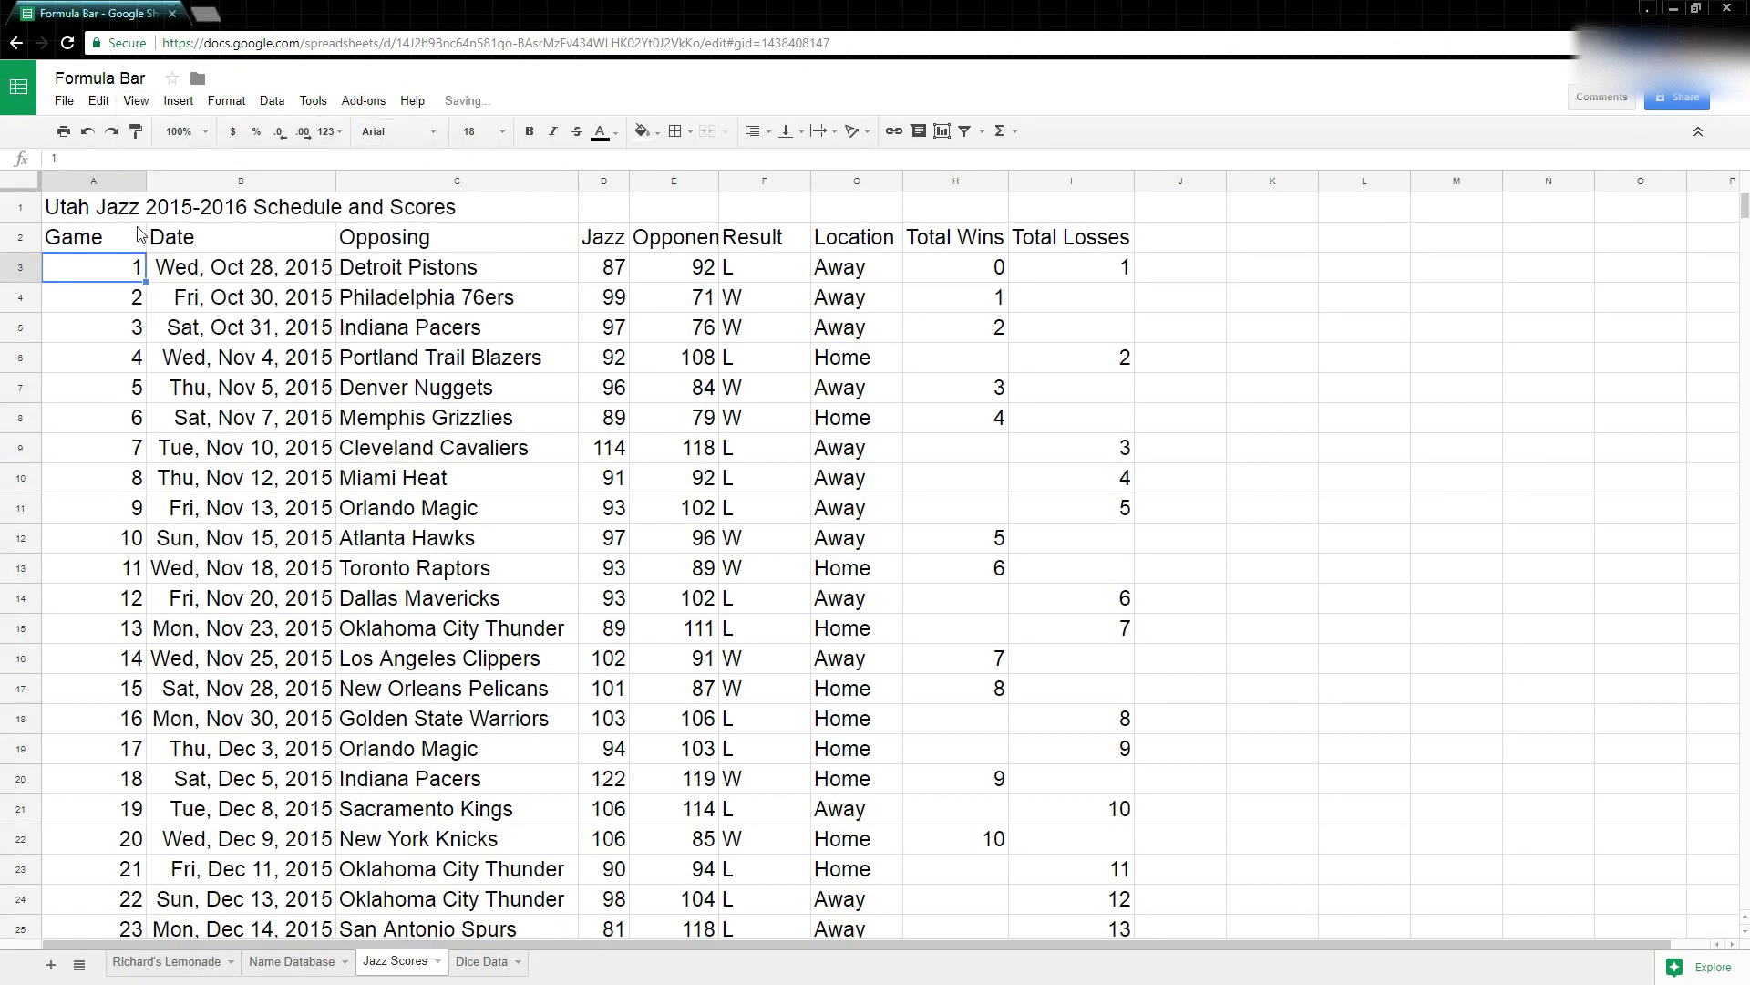
Step: Freeze 2 rows from cell A2, then scroll down and up to verify the pinned headers
left_click(113, 239)
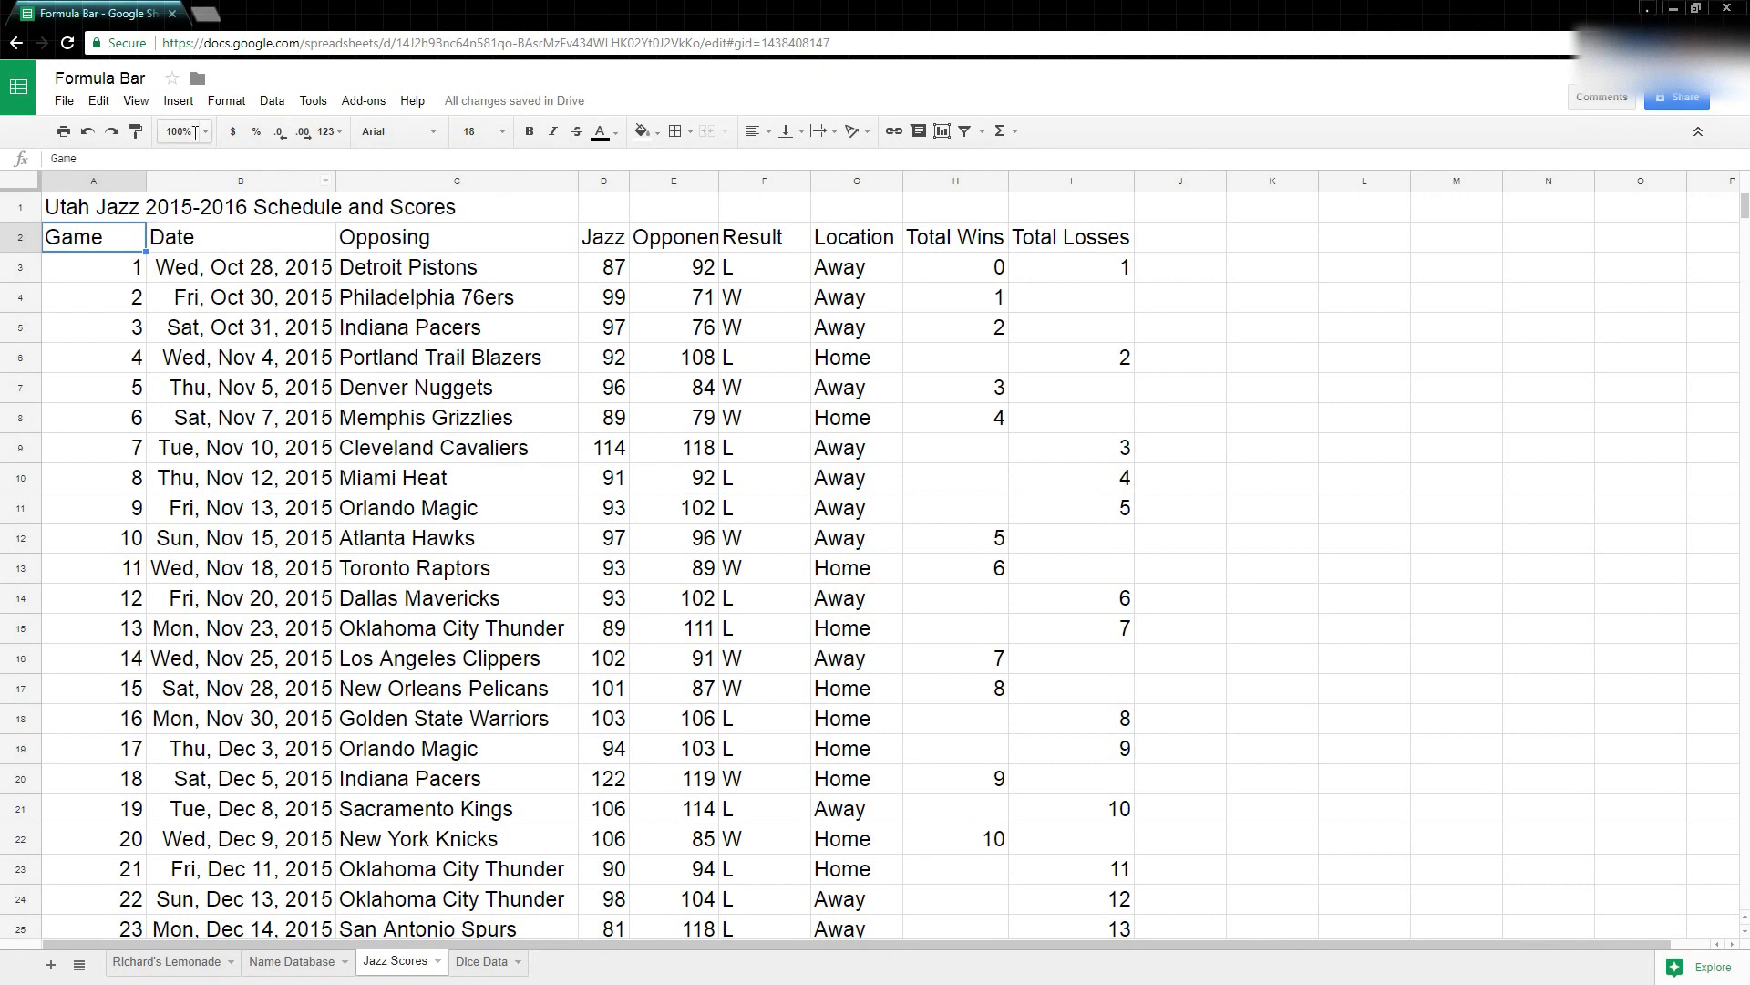
left_click(141, 104)
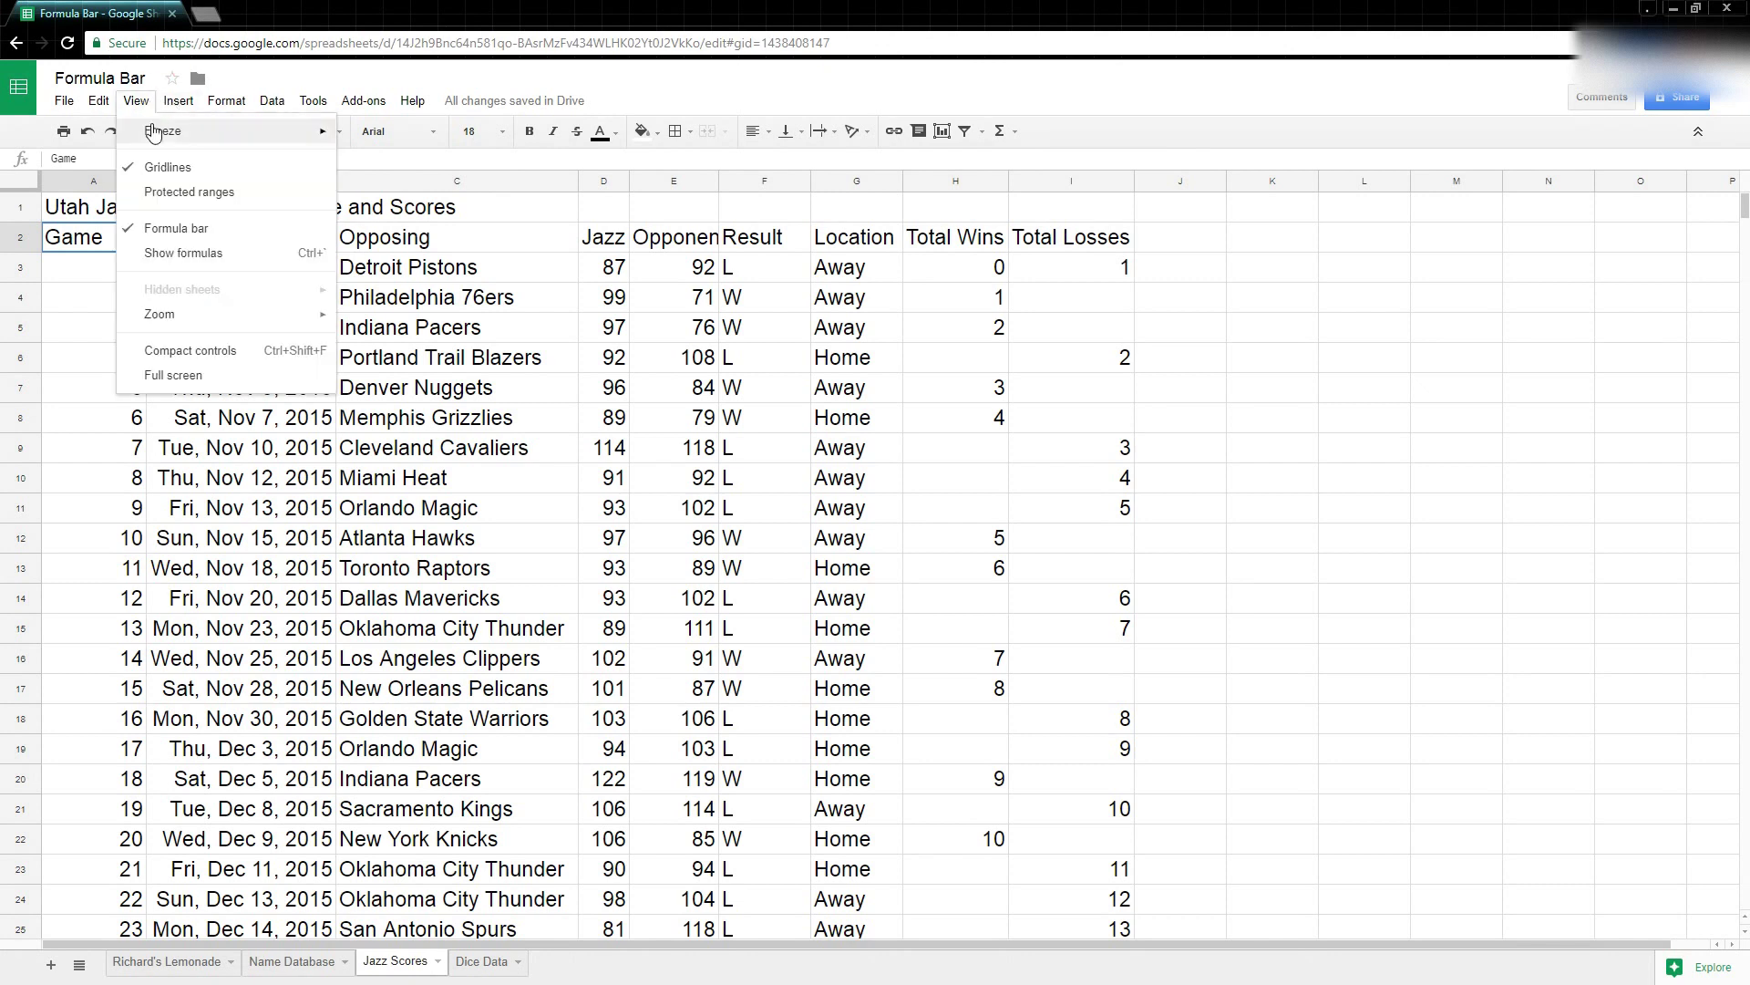
mouse_move(181, 132)
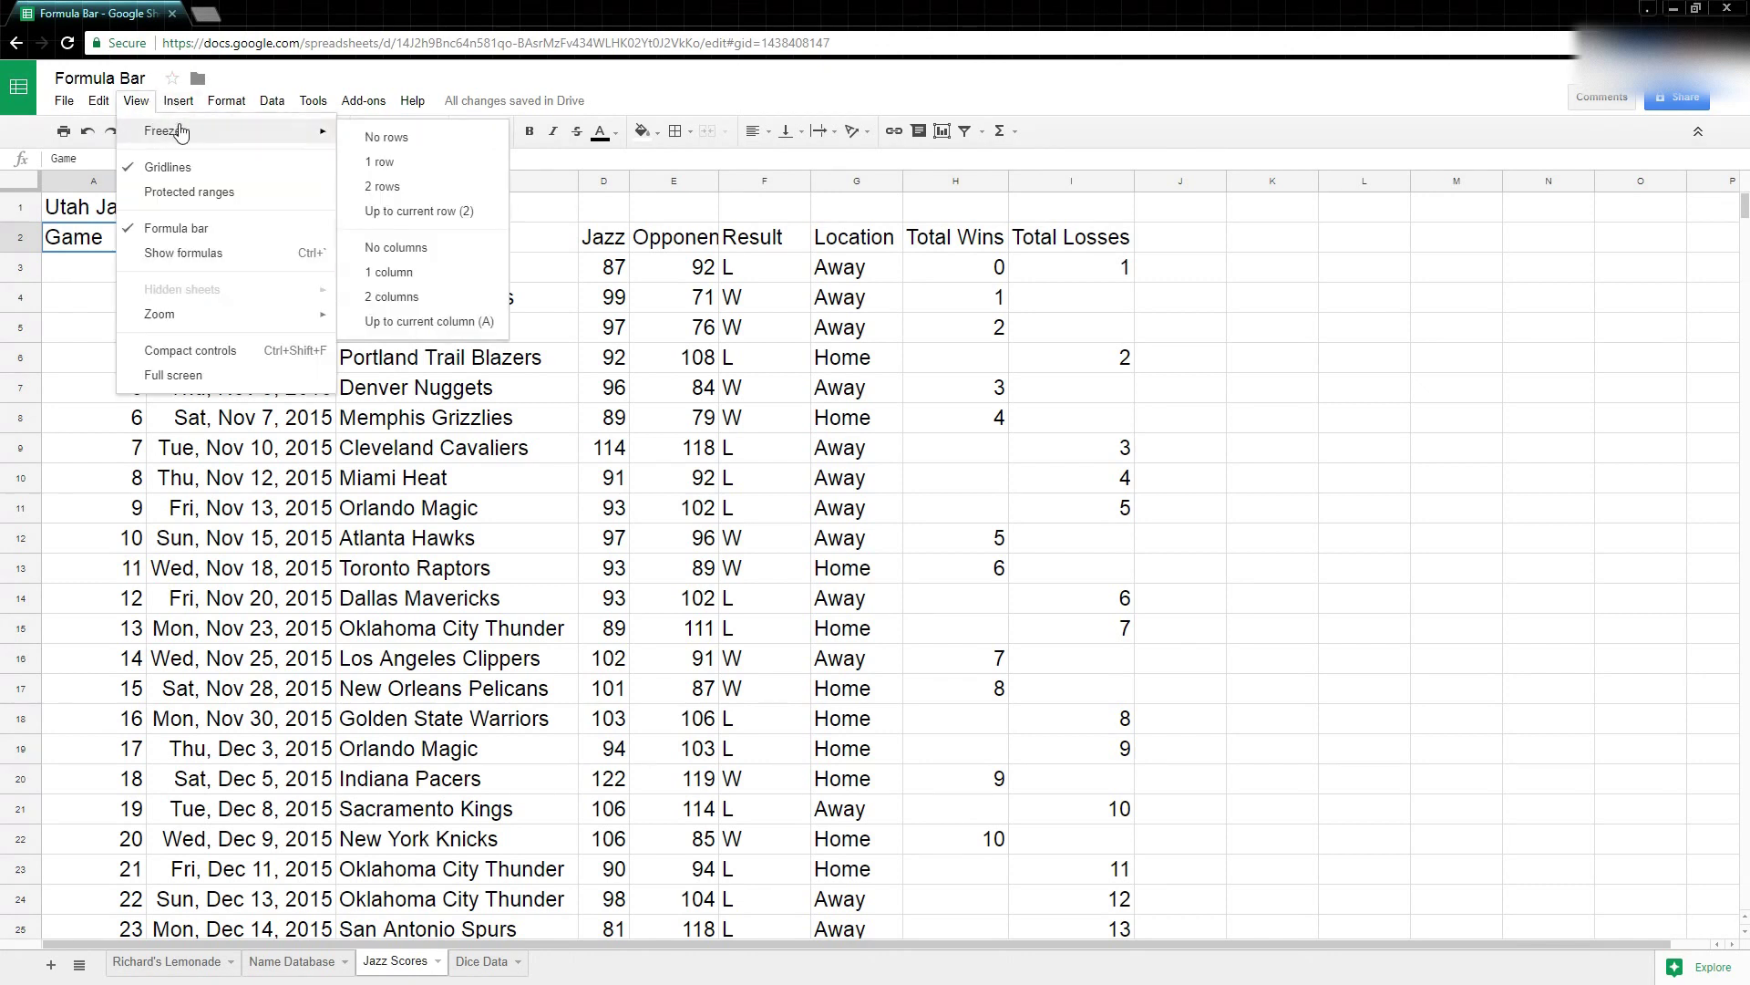
left_click(415, 212)
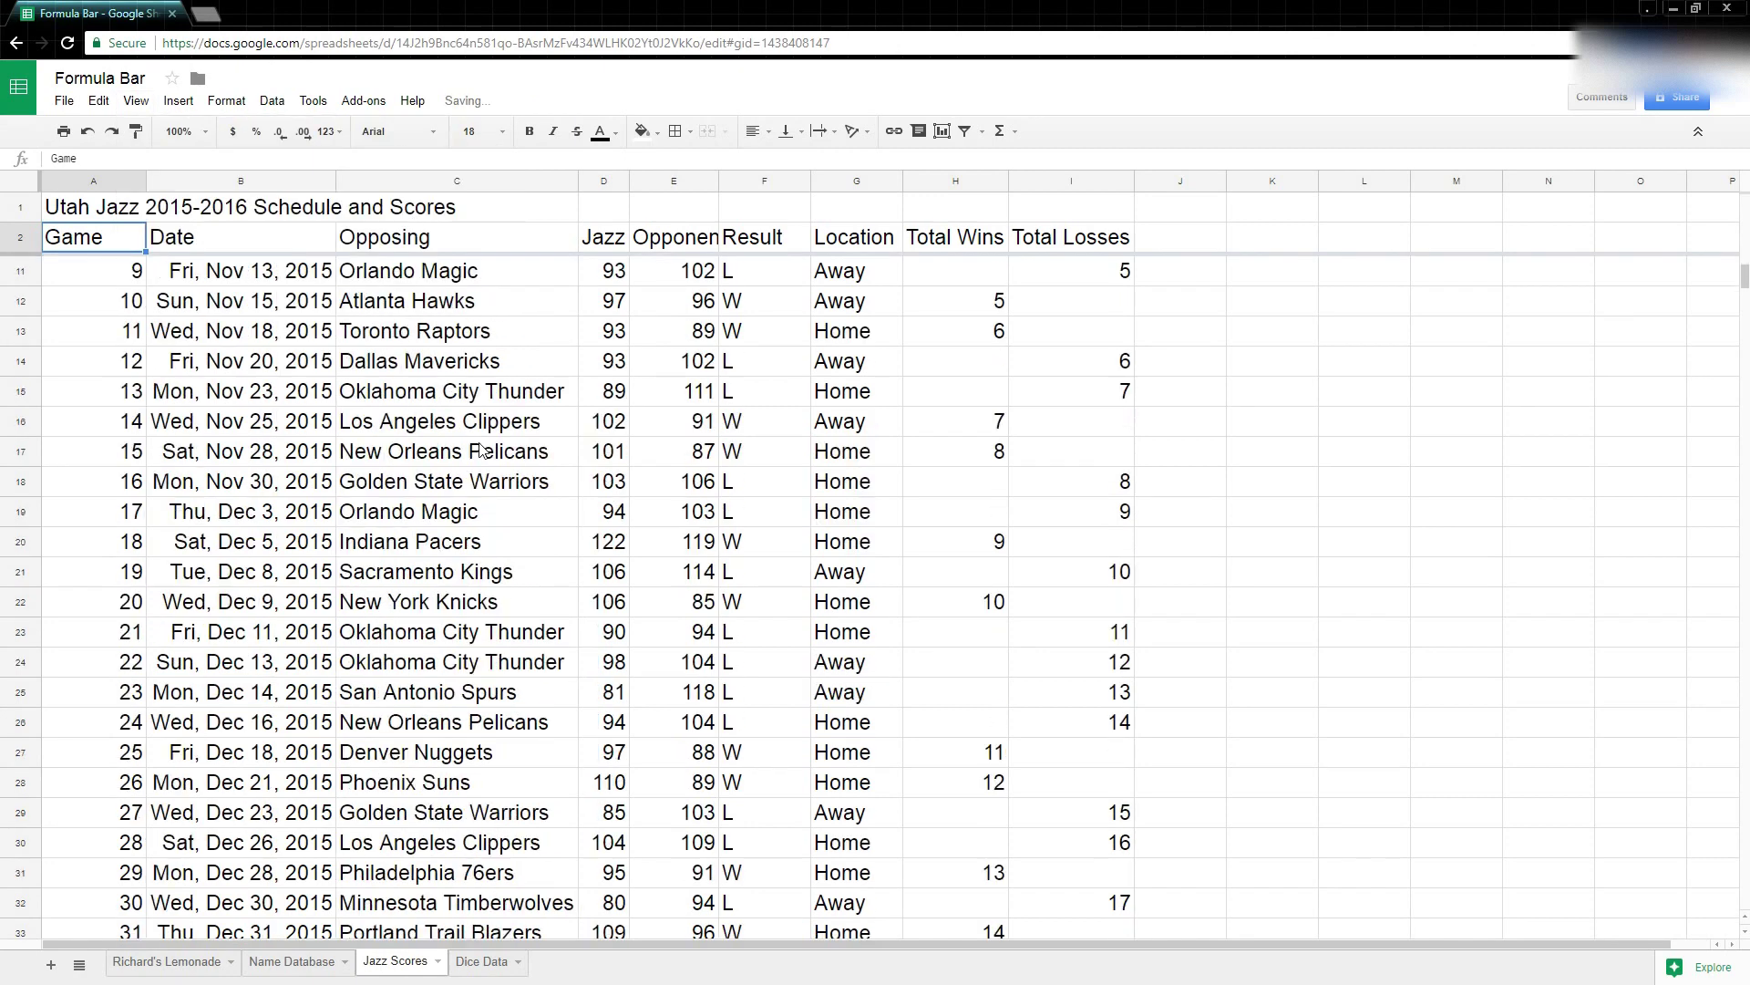
scroll(481, 449, "down", 20)
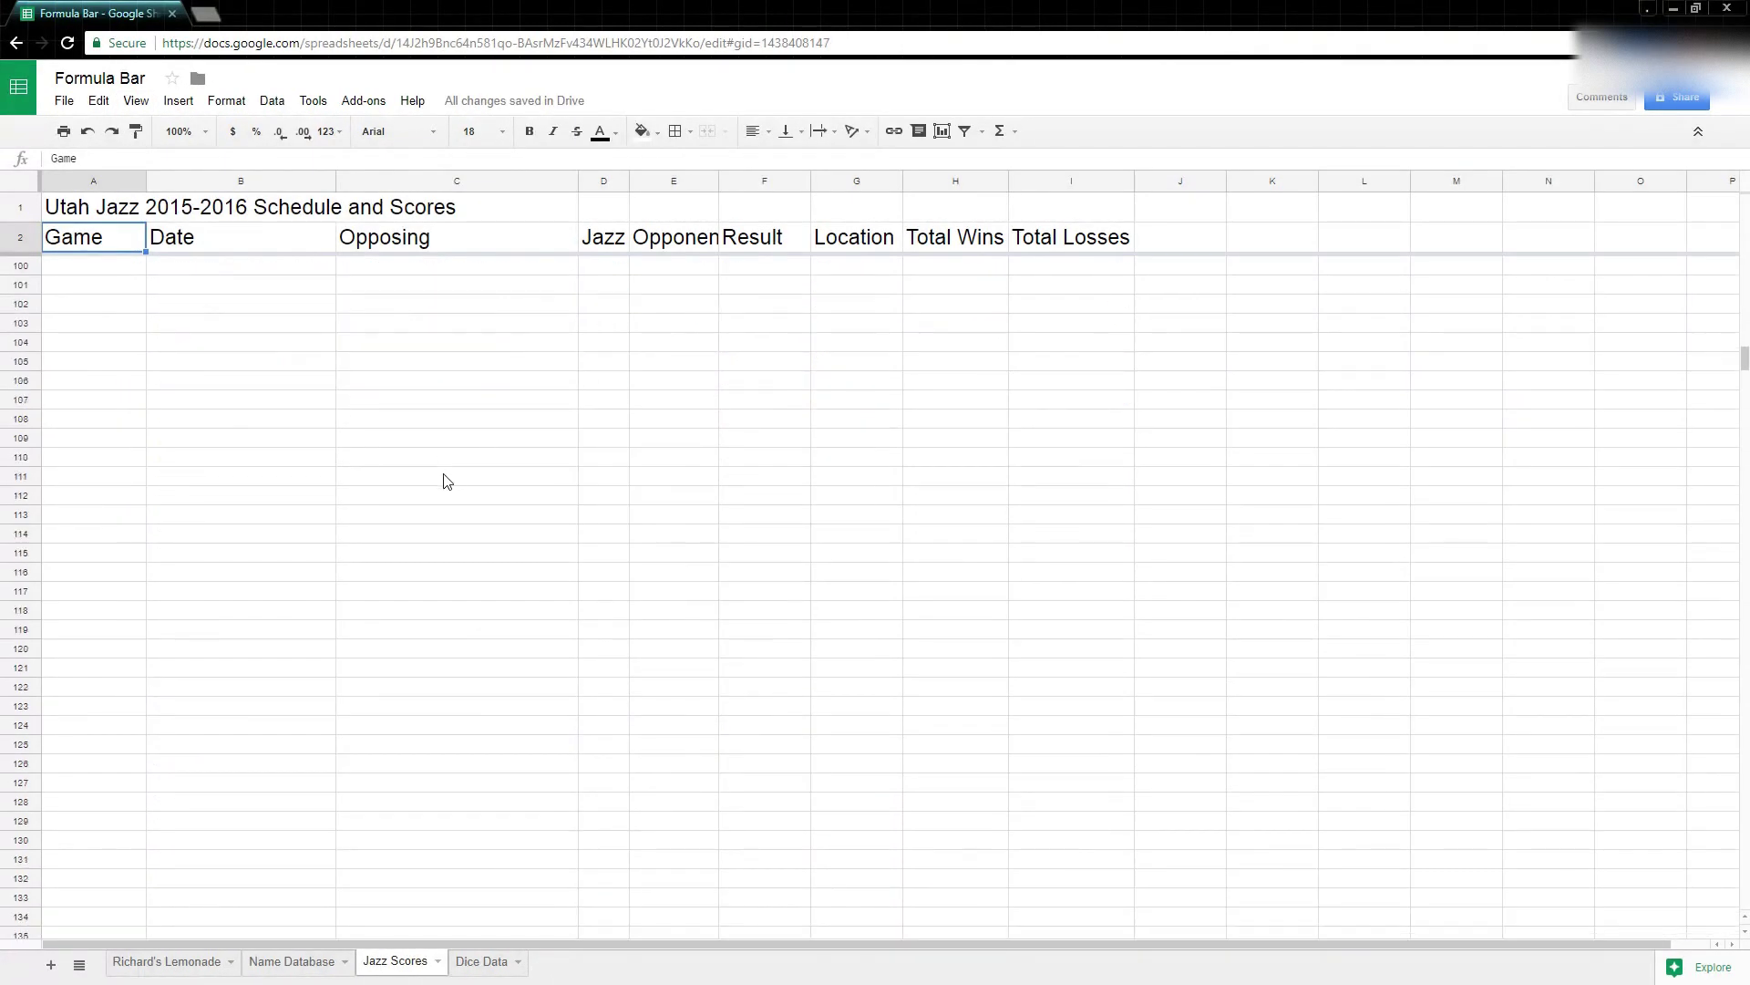
scroll(445, 480, "up", 20)
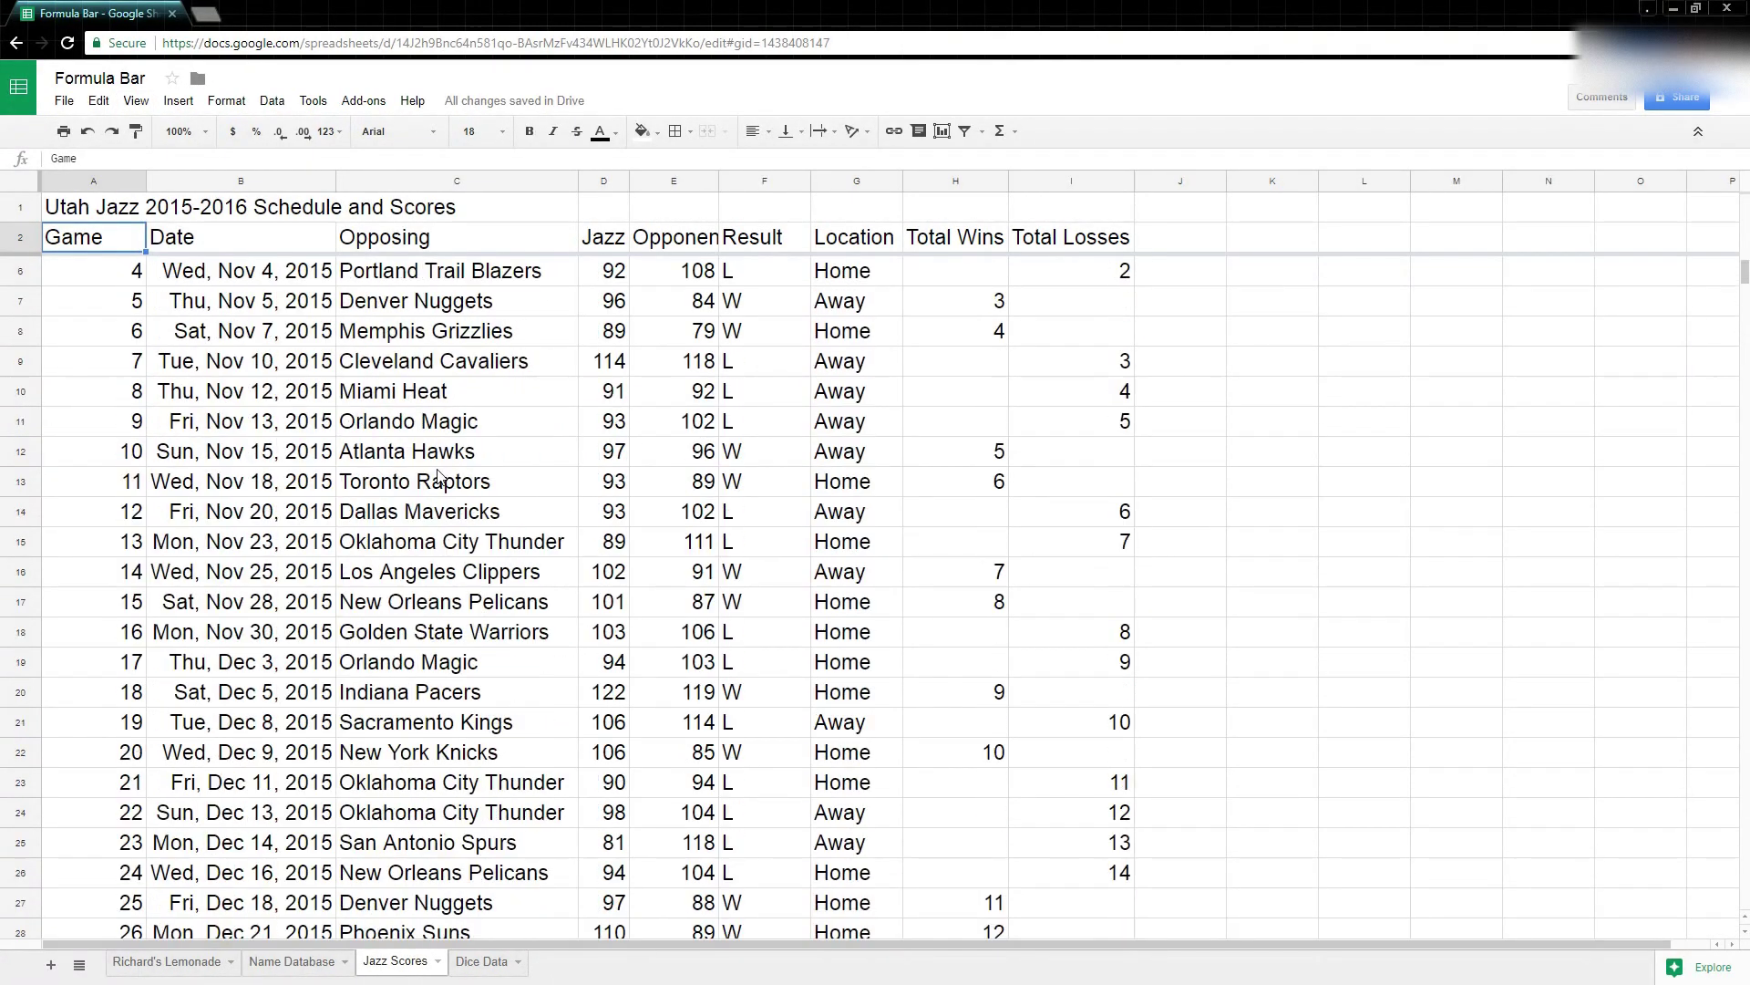
scroll(441, 469, "up", 1)
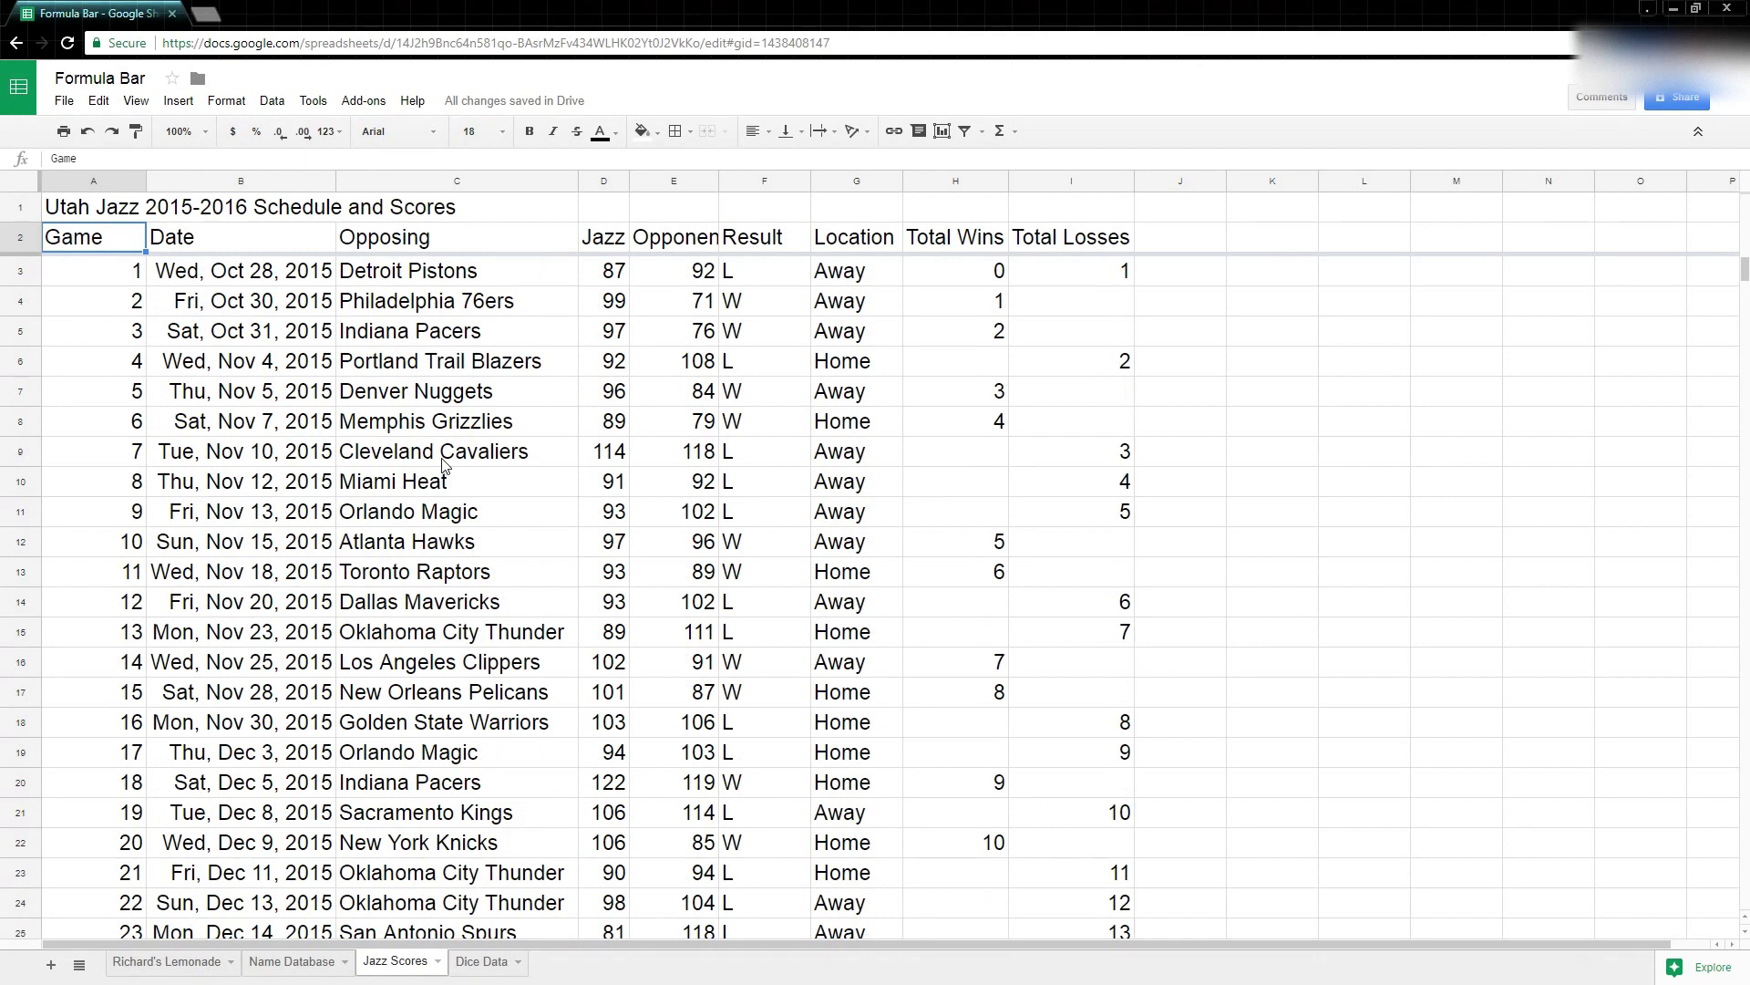